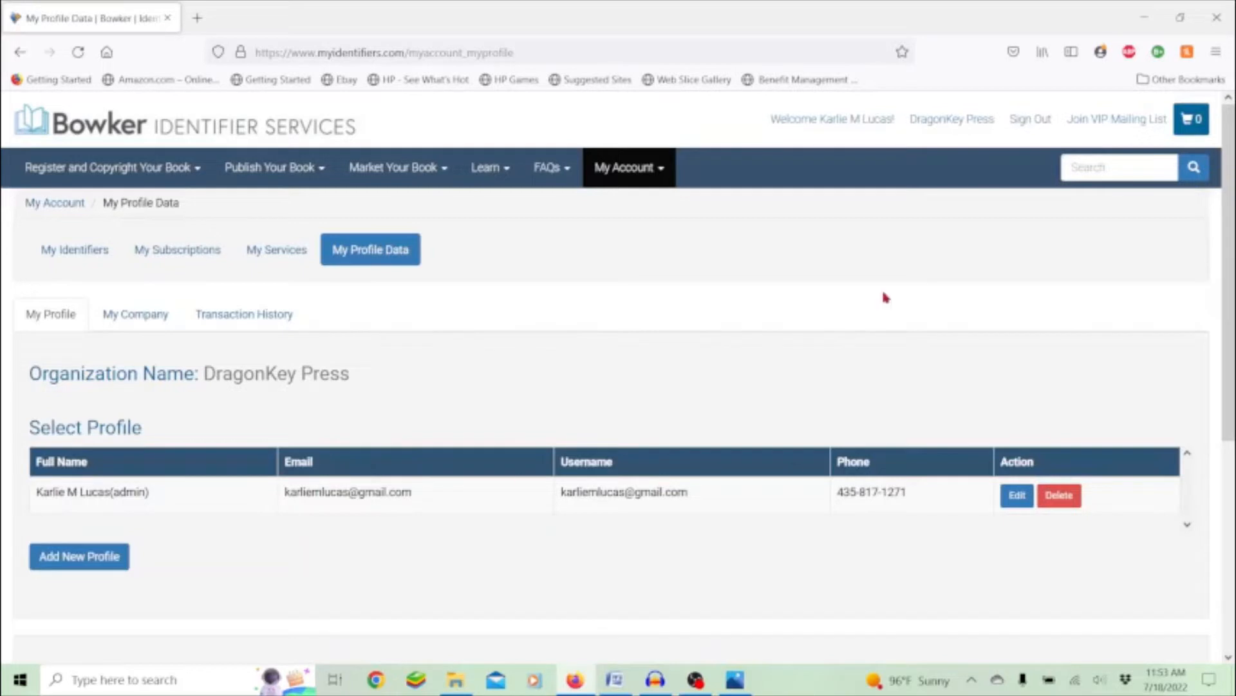
# Open the title record of the digital online edition of Moving the Zoo from page 3 of the ISBN dashboard
pyautogui.moveTo(623, 168)
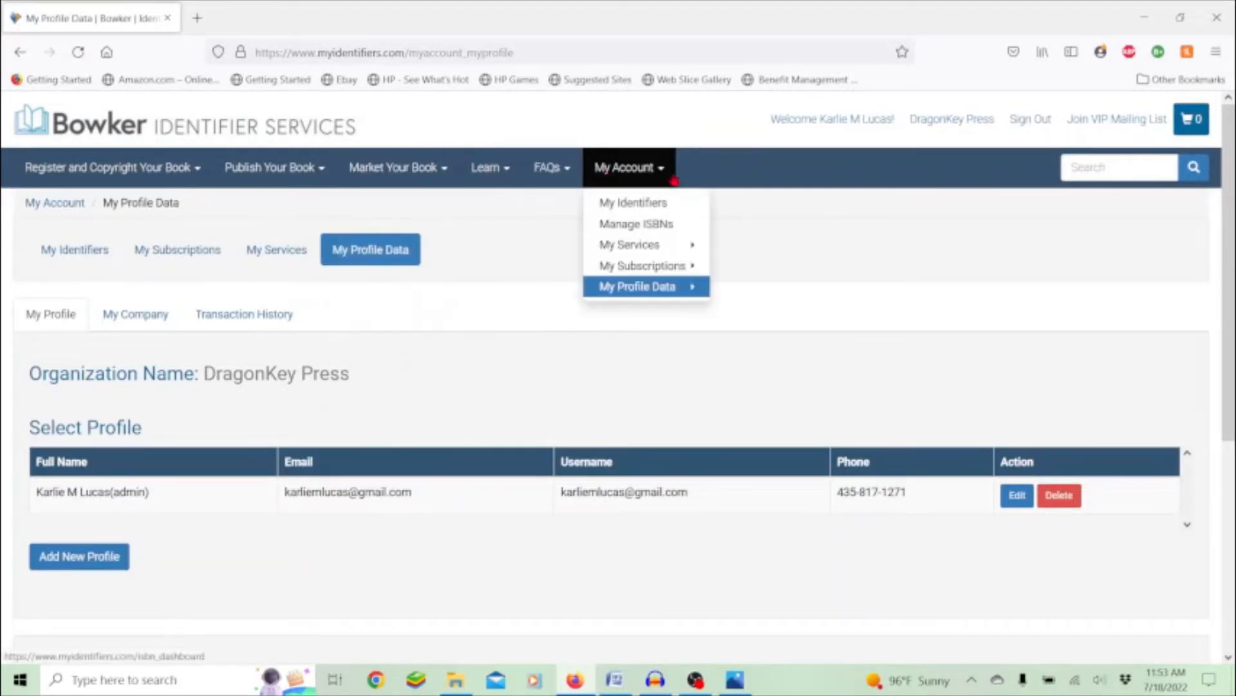
pyautogui.click(657, 210)
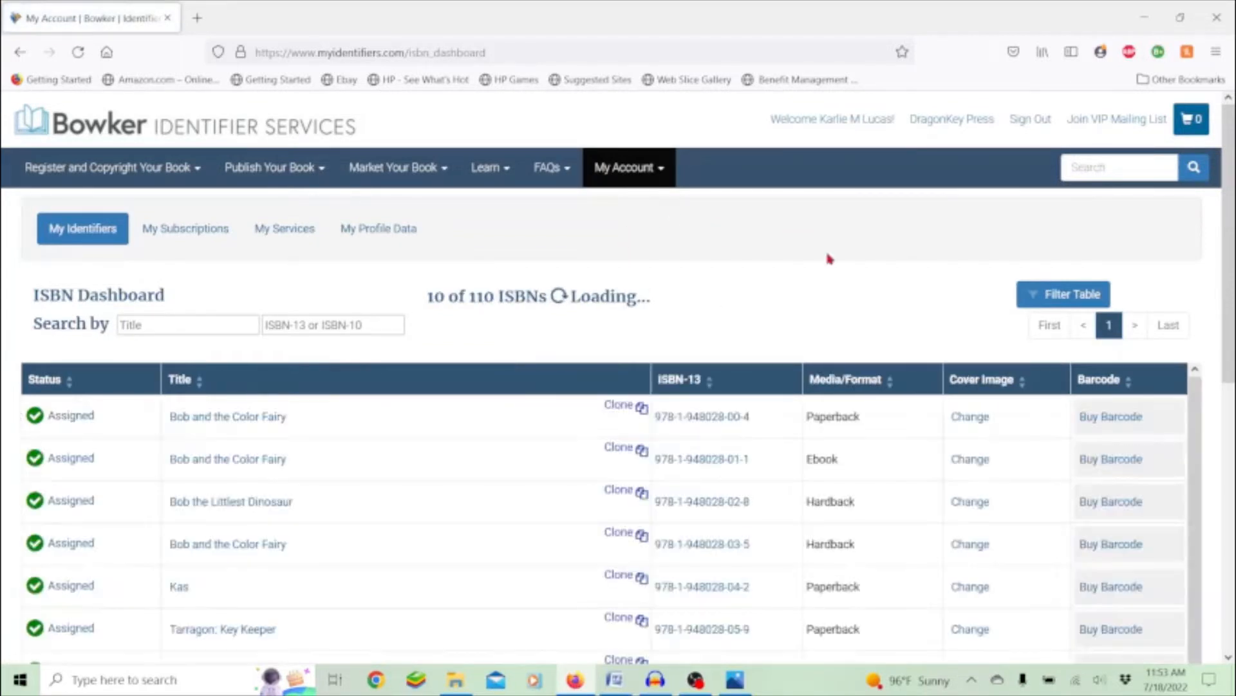
pyautogui.scroll(-6, 488, 434)
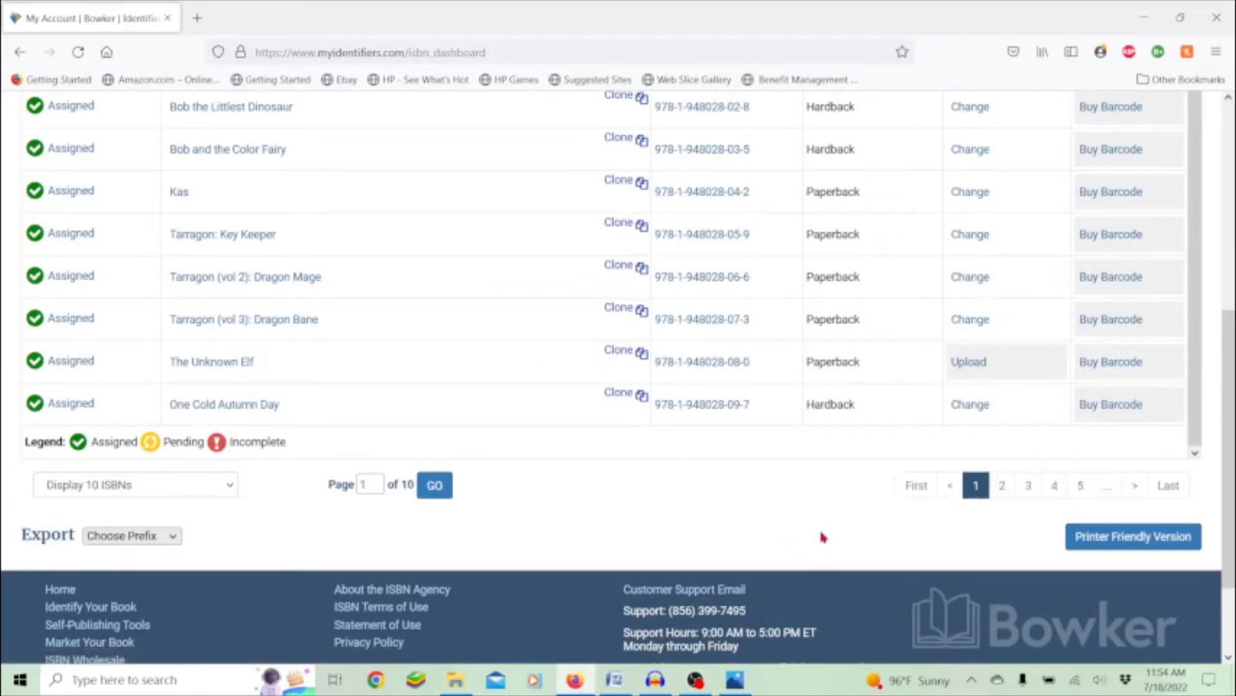
pyautogui.click(1028, 486)
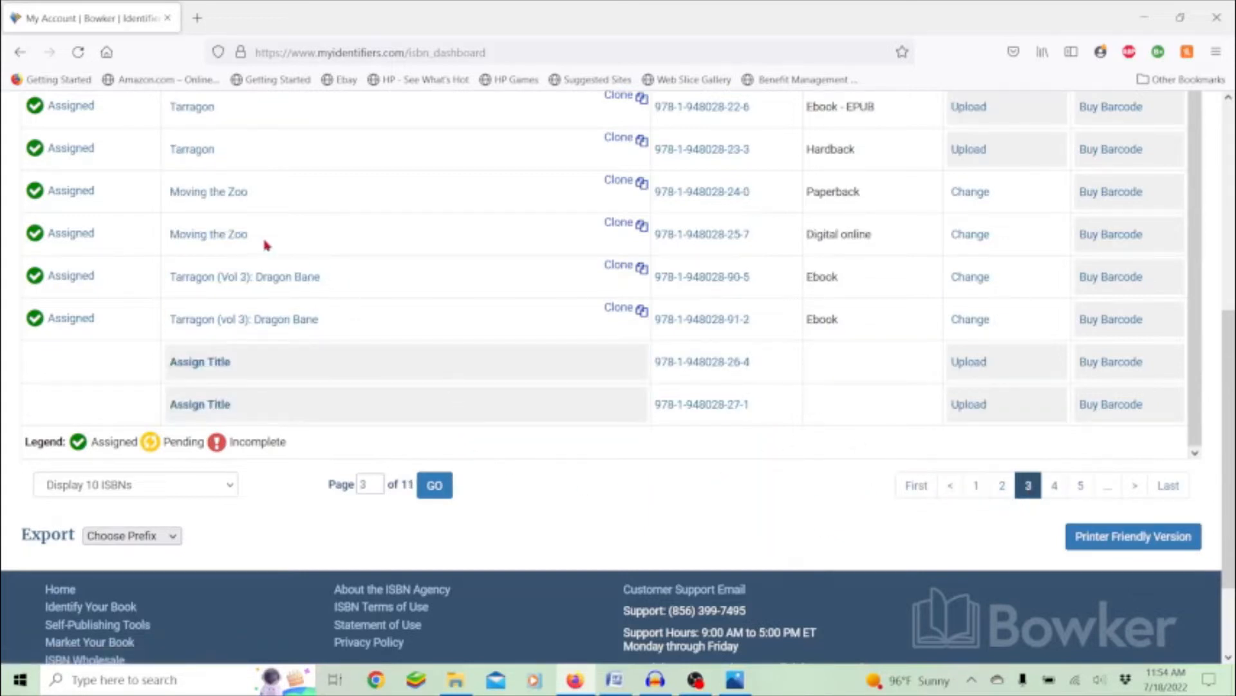
pyautogui.click(234, 235)
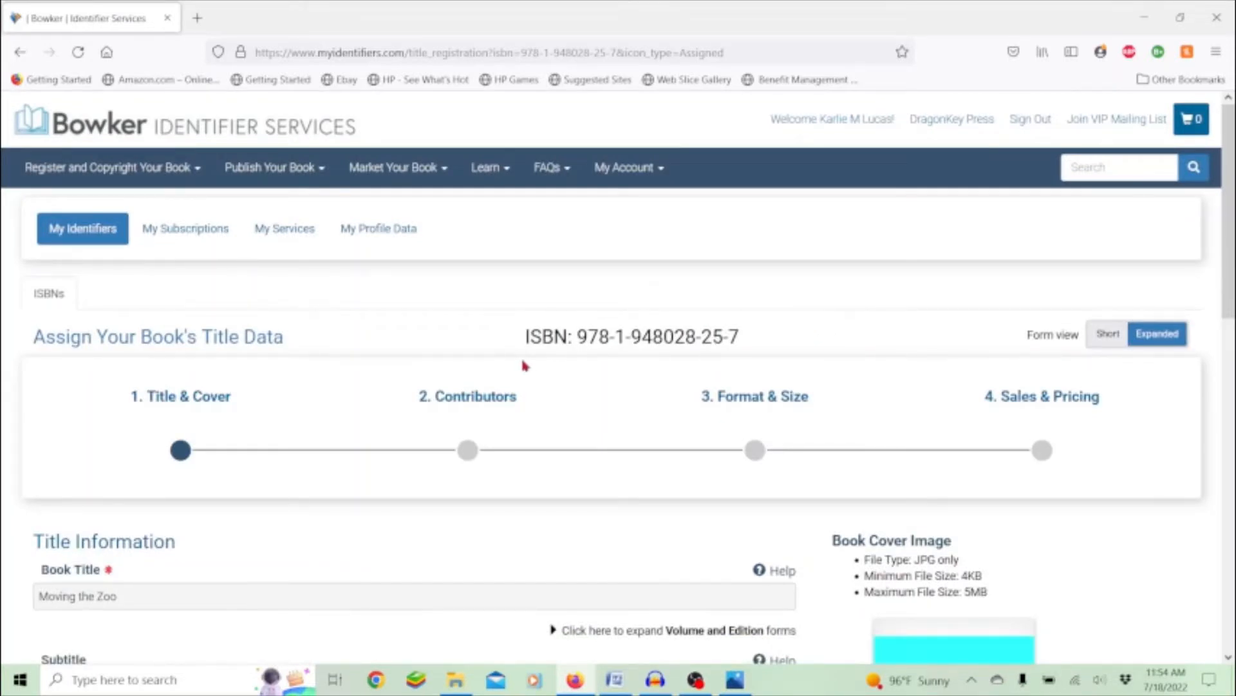
# Try to switch the title data form from the Expanded to the Short form view
pyautogui.scroll(-3, 524, 365)
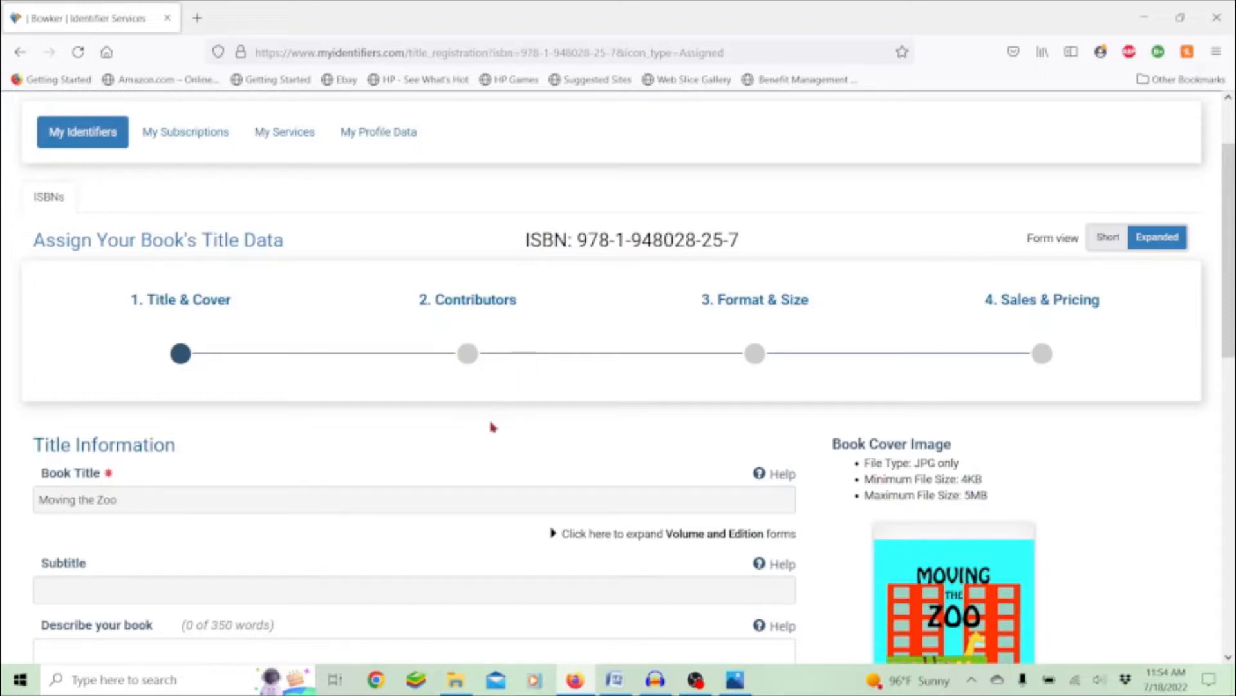
pyautogui.scroll(-1, 491, 427)
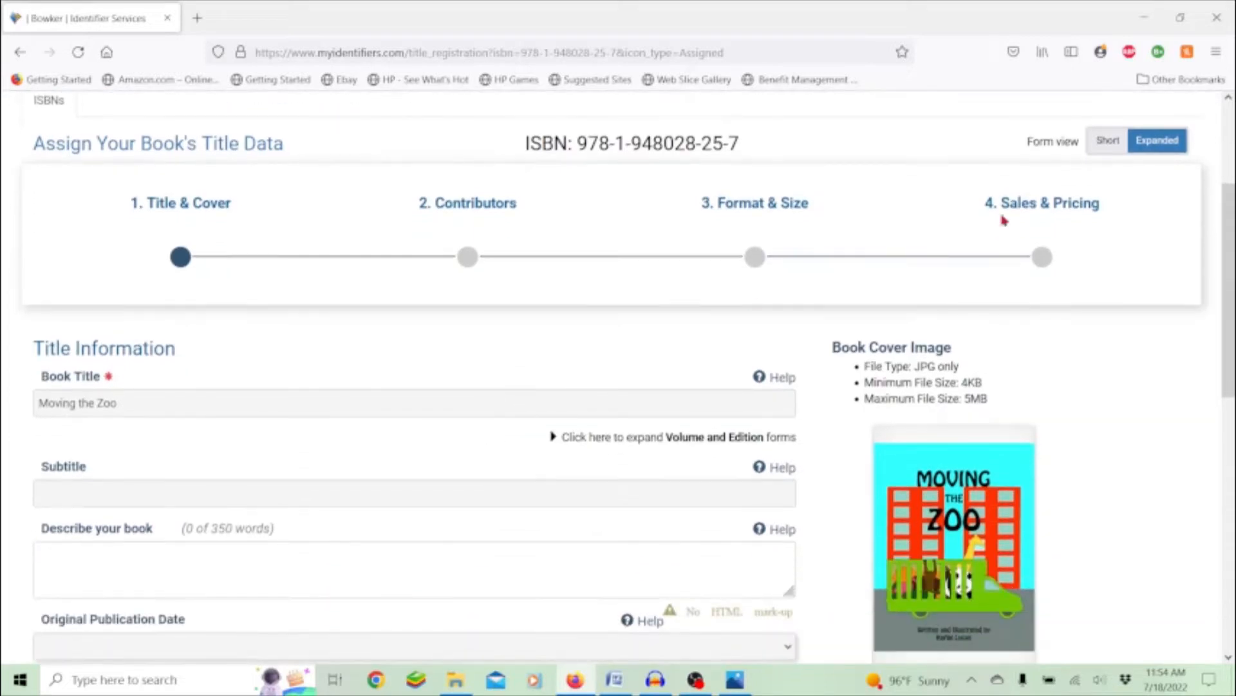
pyautogui.click(1156, 150)
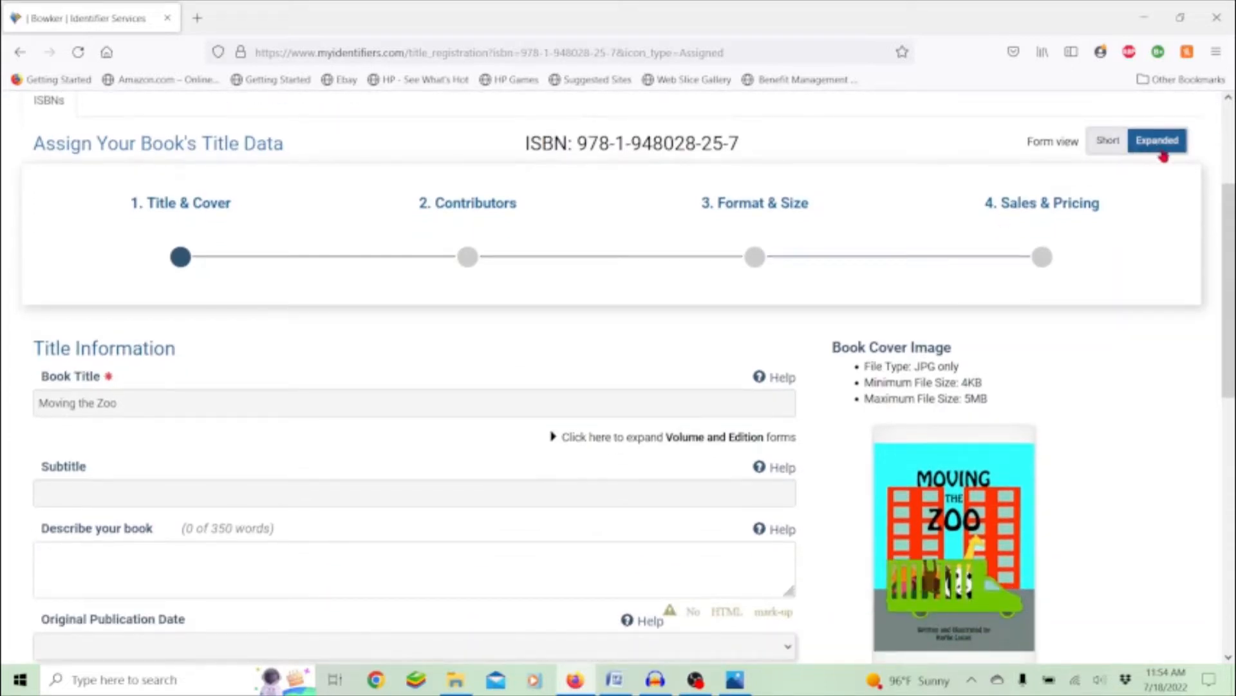
pyautogui.click(1105, 145)
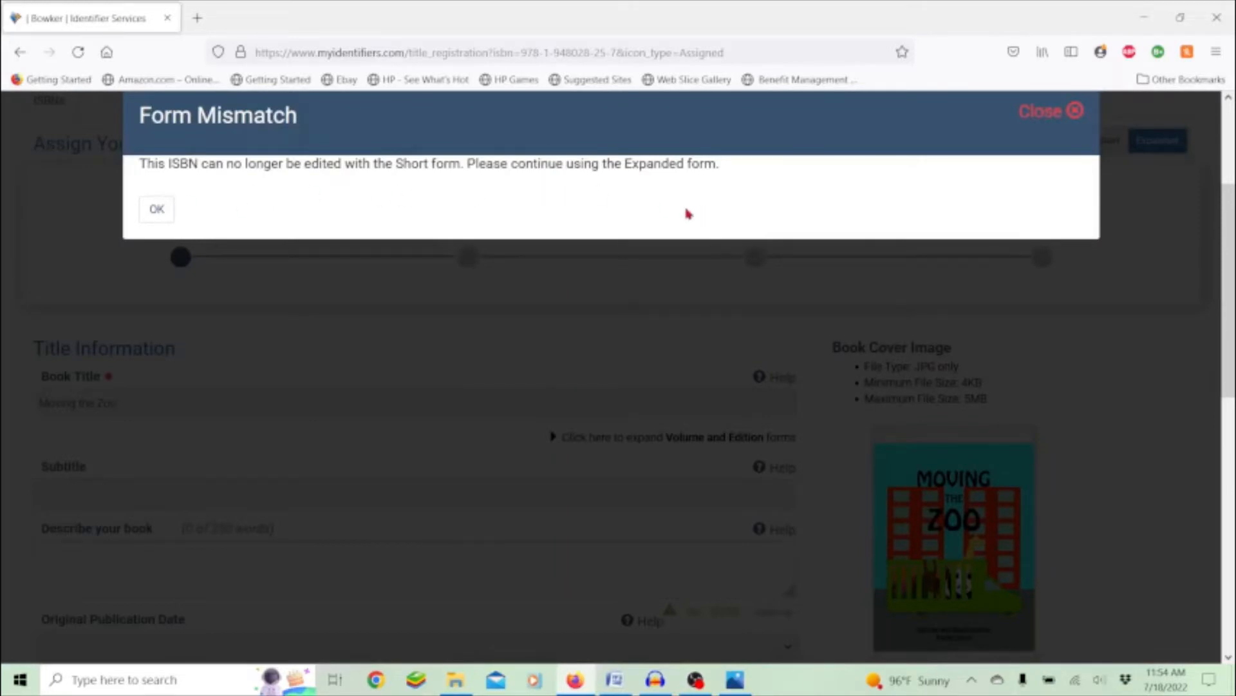
pyautogui.click(161, 216)
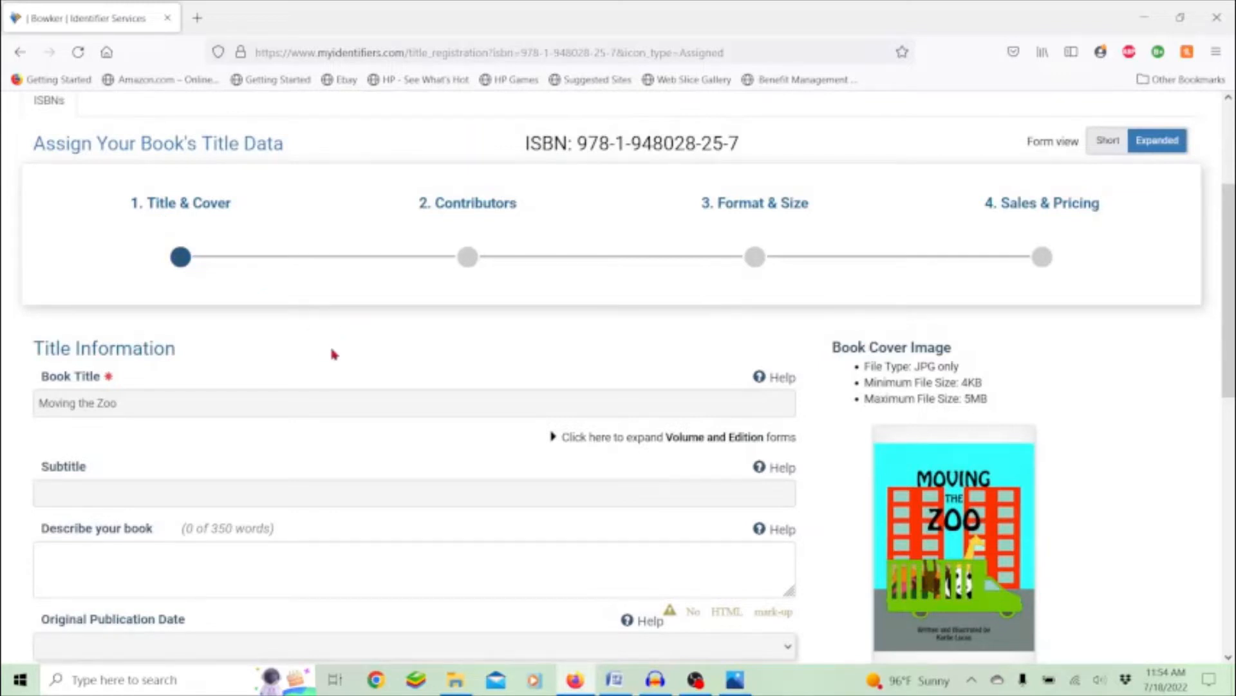
# Copy the book description paragraph from the MOVING THE ZOO info page in Word into the form's book description
pyautogui.scroll(-3, 331, 351)
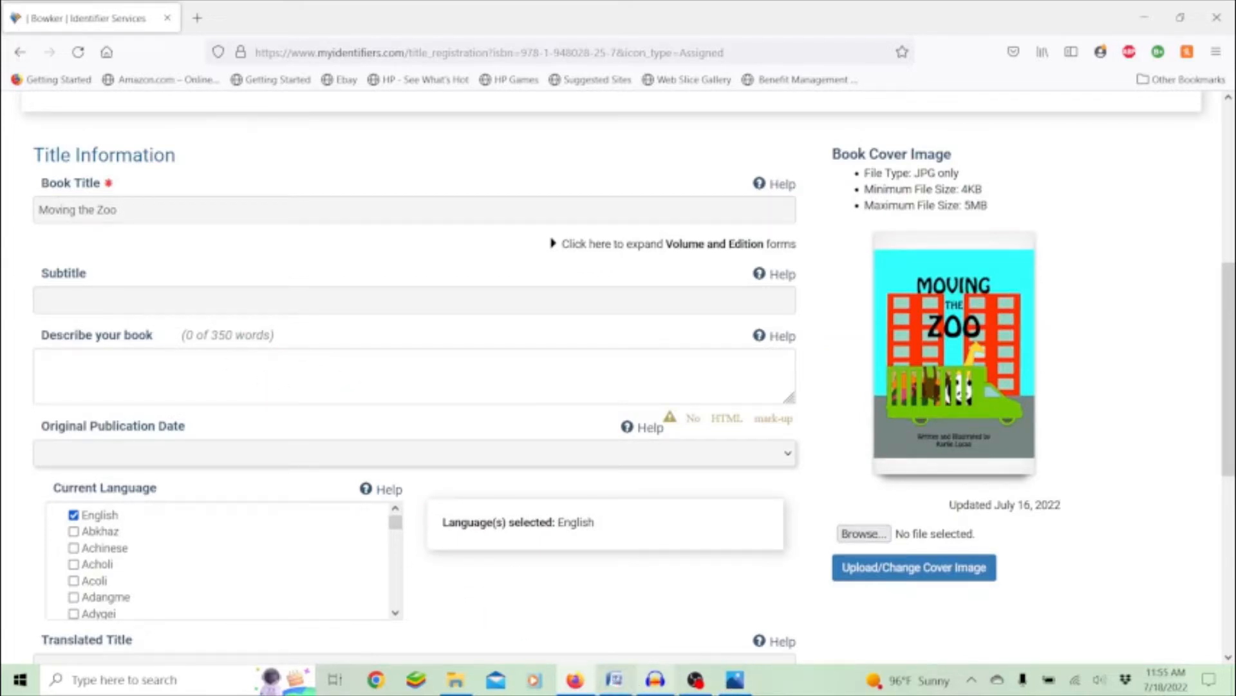
pyautogui.click(614, 680)
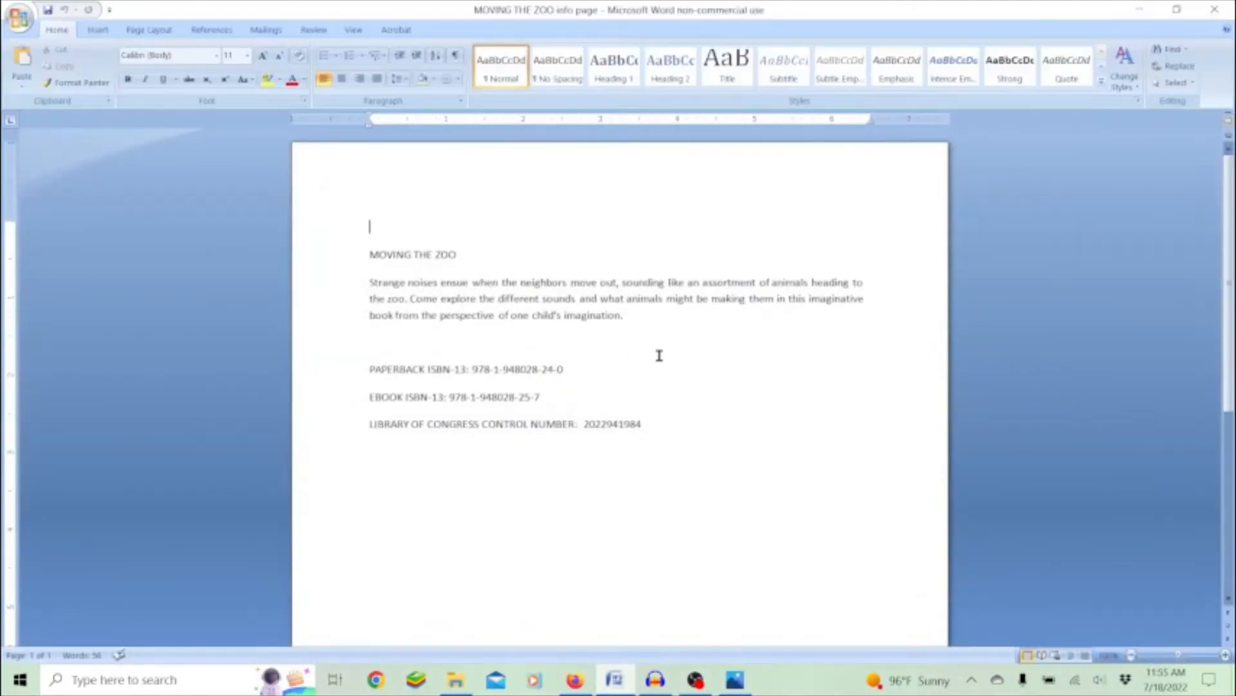
pyautogui.moveTo(629, 323); pyautogui.dragTo(354, 287)
pyautogui.hotkey('ctrl', 'c')
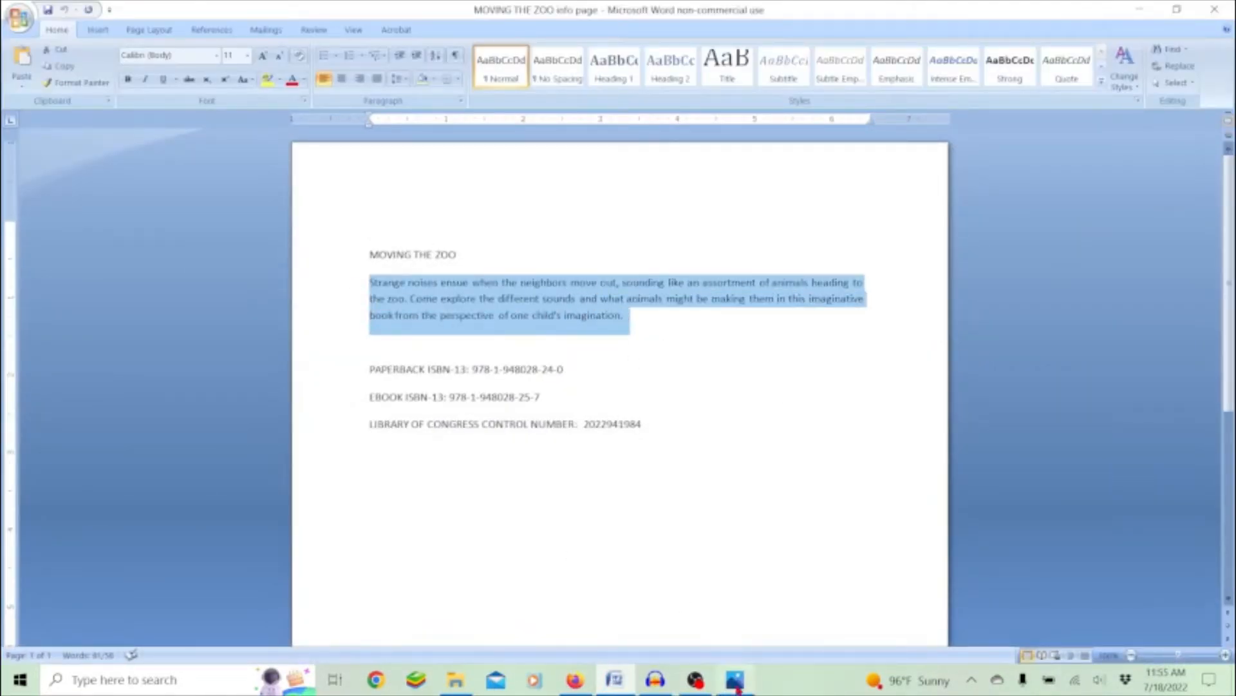
pyautogui.click(575, 685)
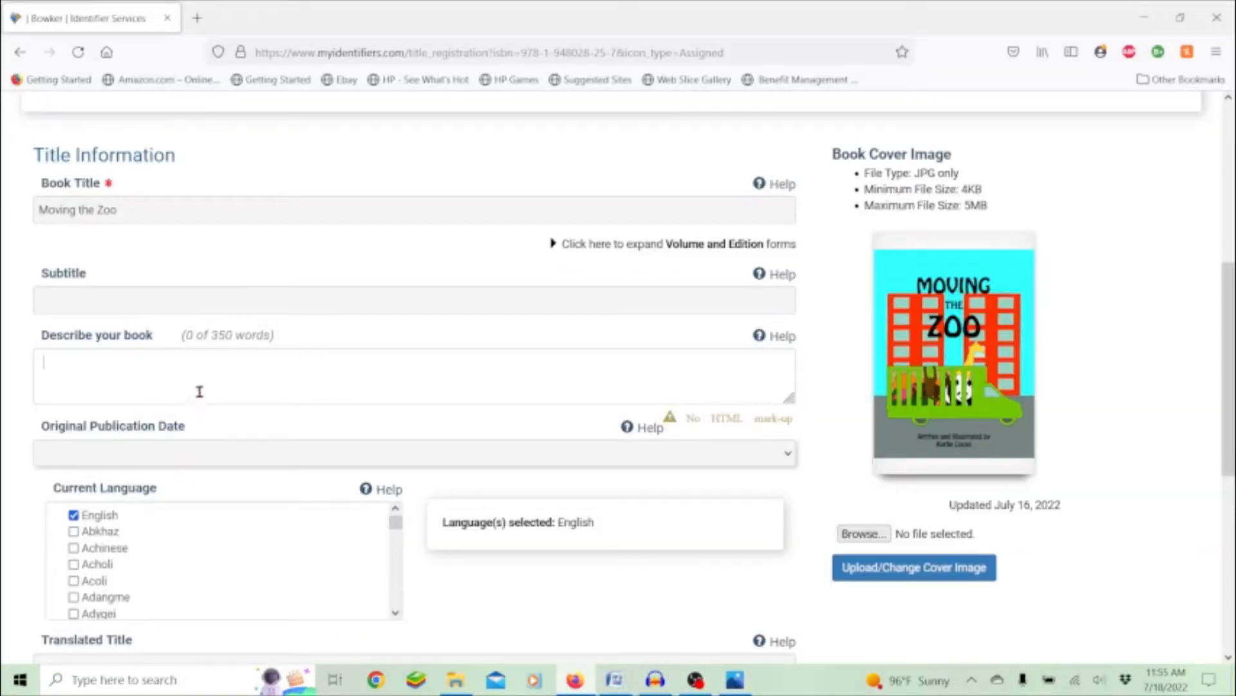
pyautogui.click(200, 392)
pyautogui.hotkey('ctrl', 'v')
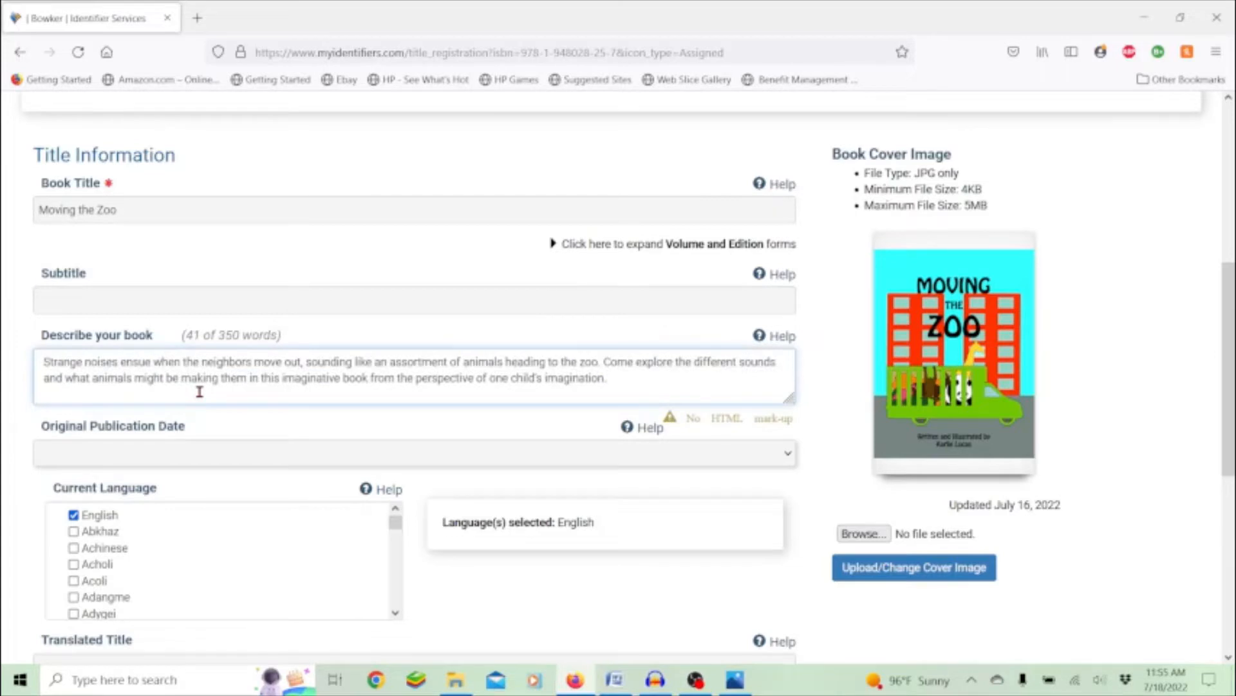
# Look through the languages offered in the Current Language list
pyautogui.scroll(-3, 200, 391)
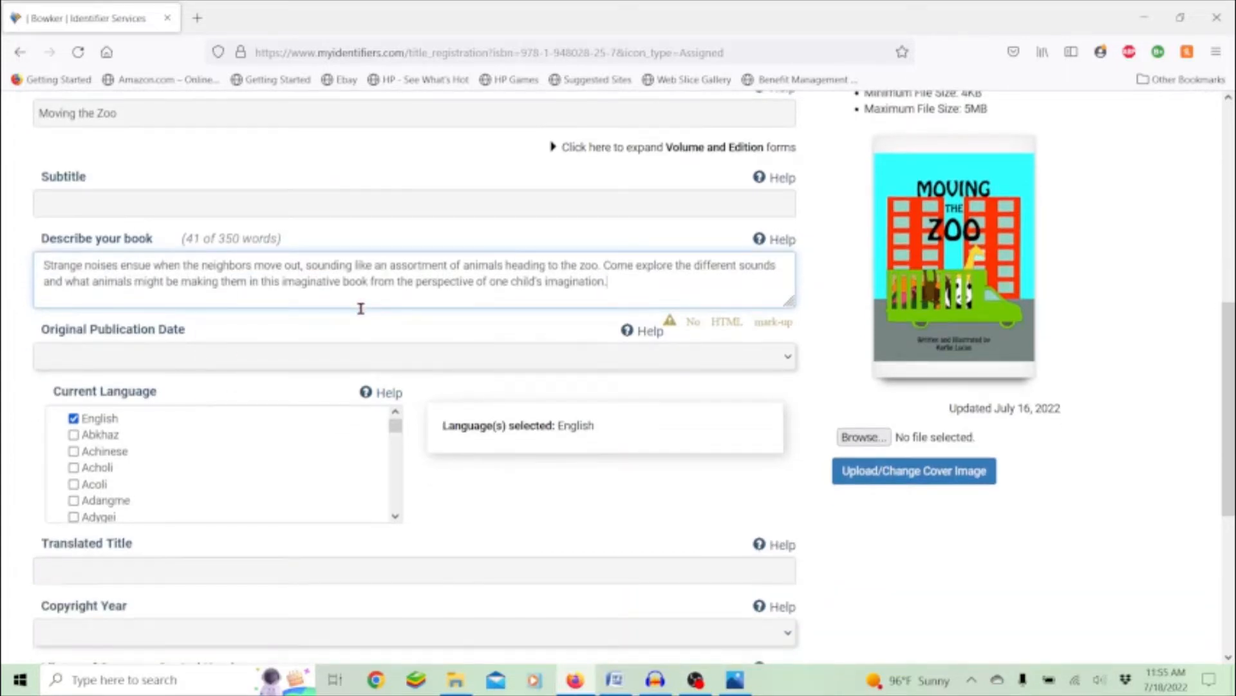
pyautogui.scroll(-3, 358, 319)
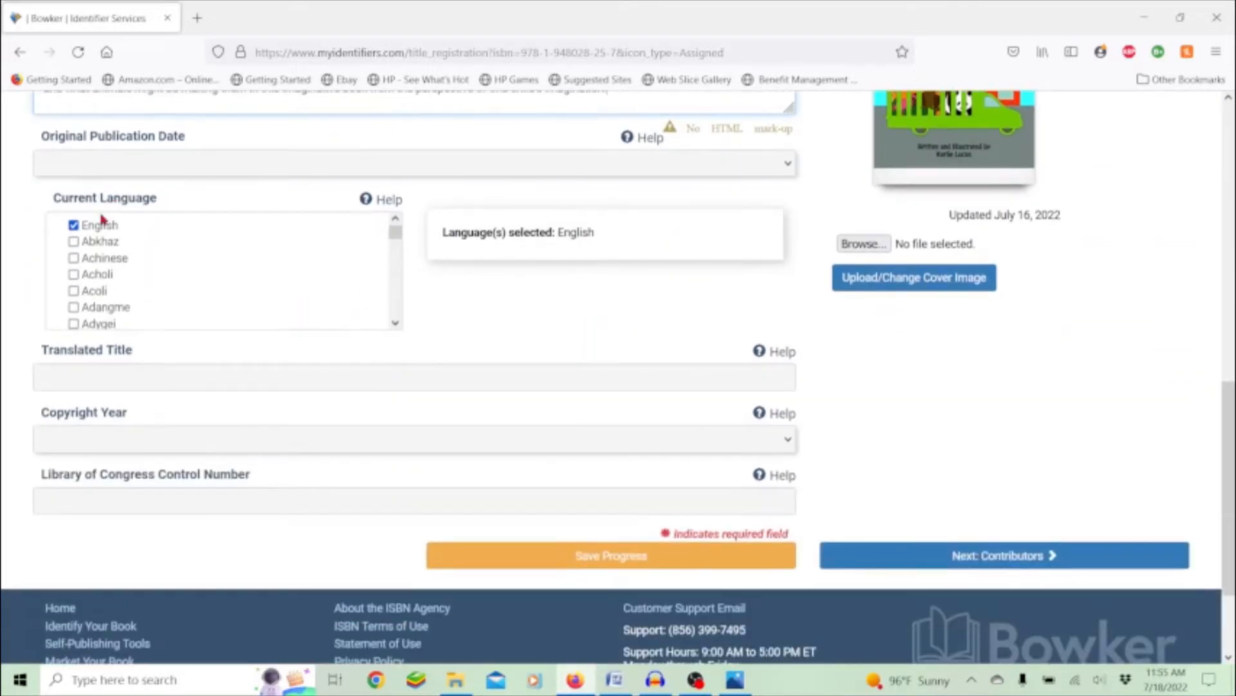
pyautogui.click(395, 323)
pyautogui.click(396, 323)
pyautogui.click(395, 324)
pyautogui.click(395, 323)
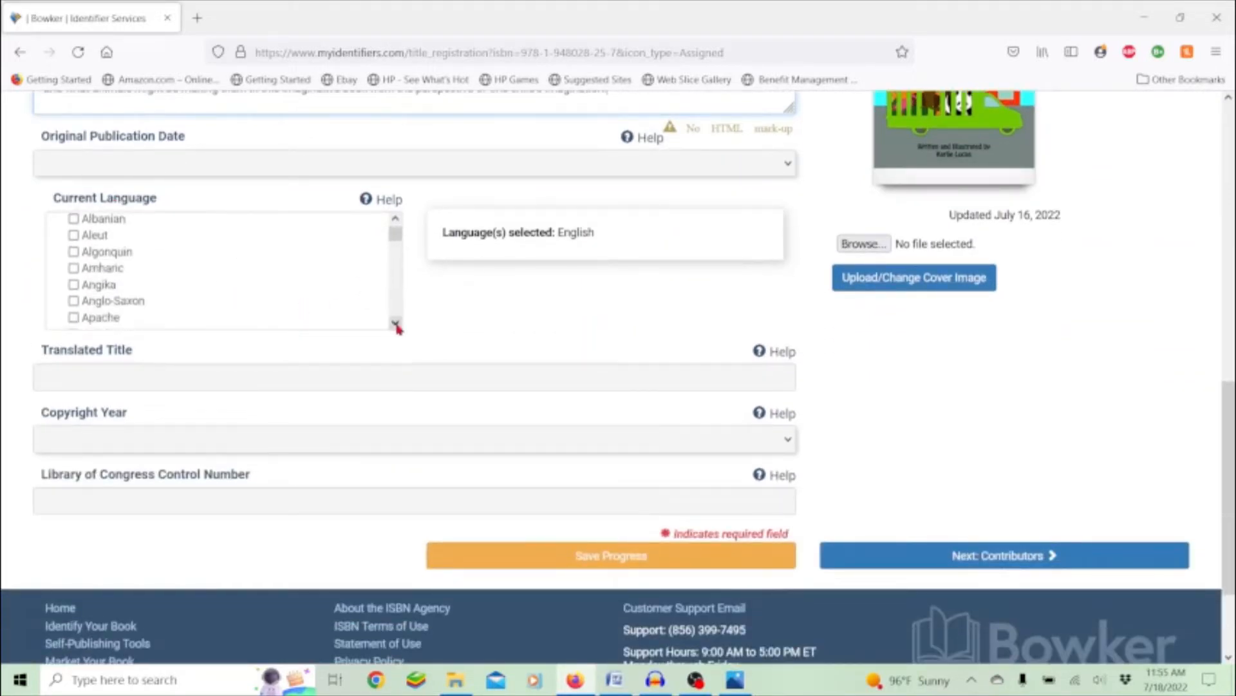
pyautogui.click(396, 323)
pyautogui.click(396, 323)
pyautogui.click(395, 323)
pyautogui.click(396, 324)
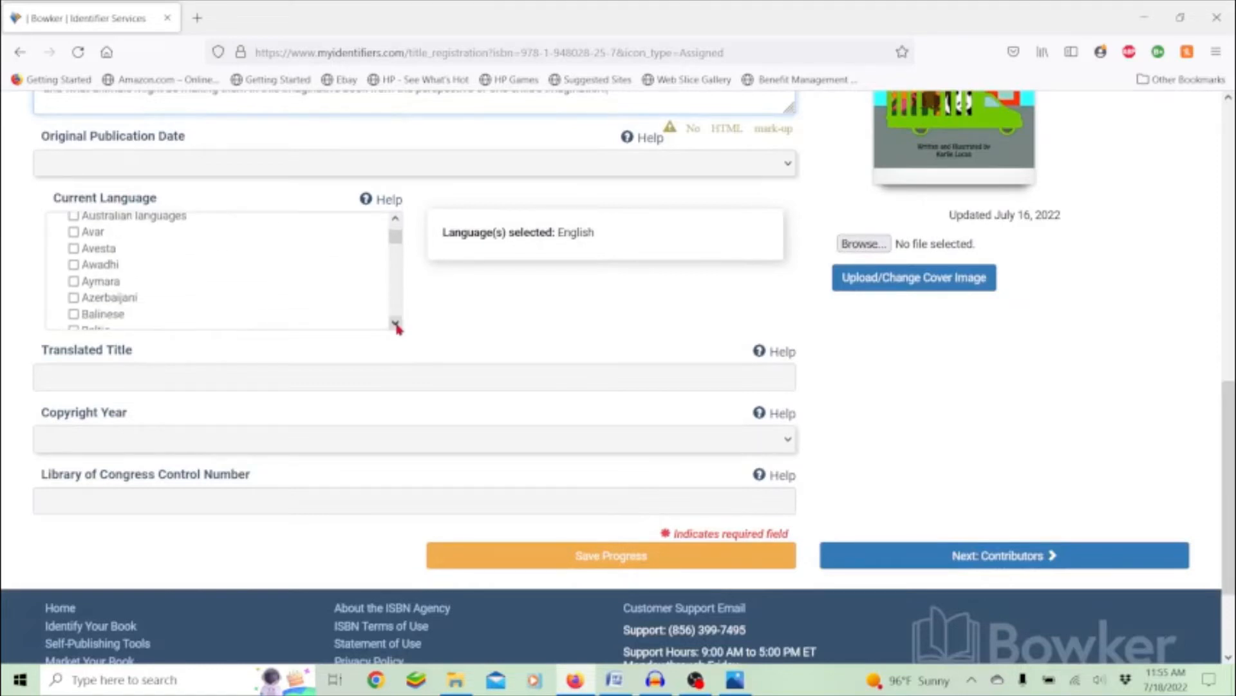
# Set the book's copyright year to 2022
pyautogui.scroll(-2, 490, 320)
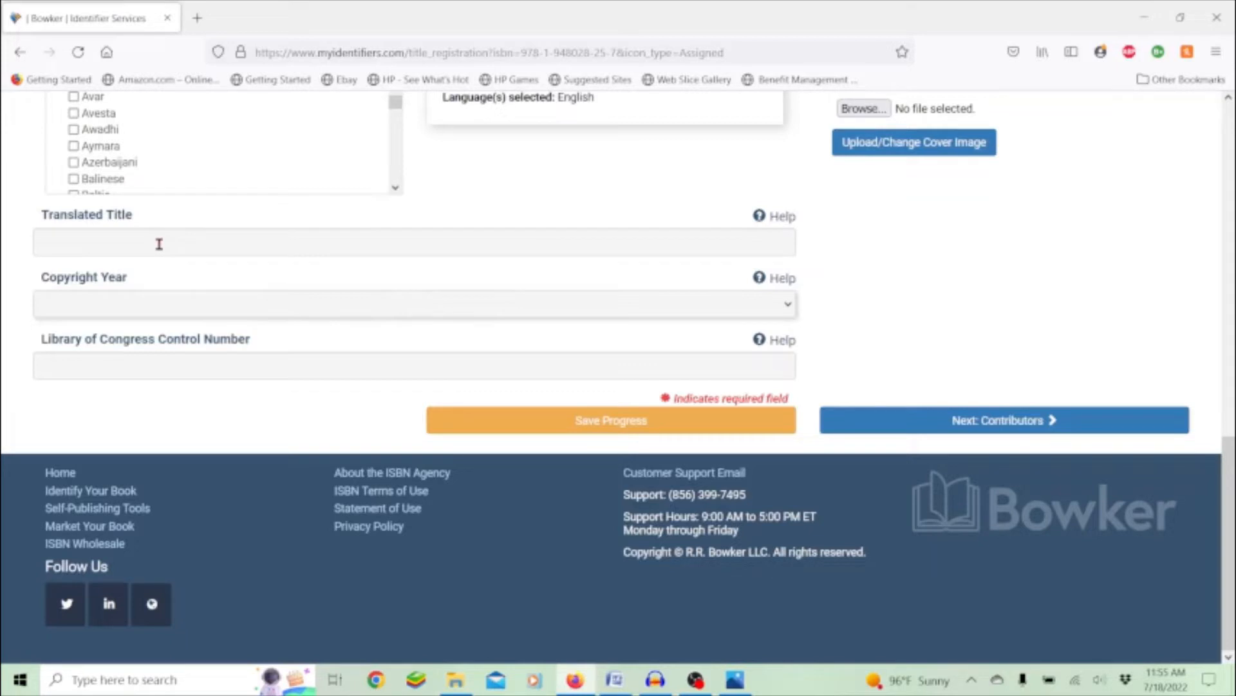
pyautogui.click(244, 304)
pyautogui.scroll(-8, 215, 454)
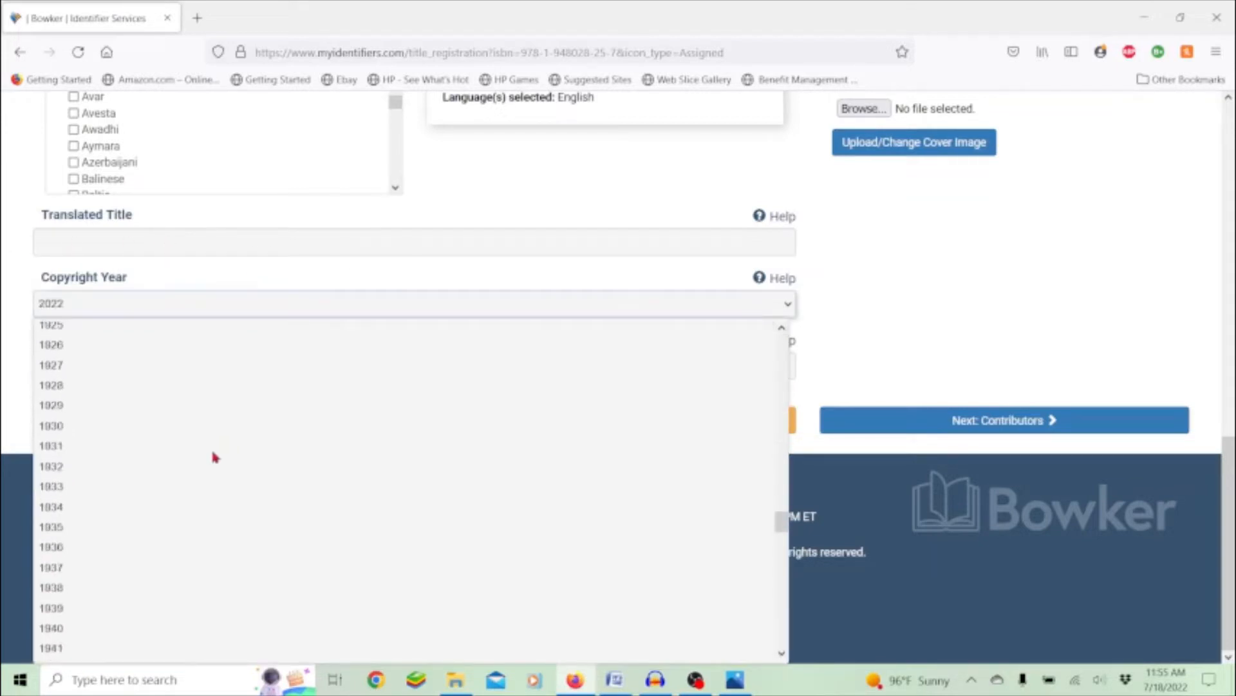
pyautogui.scroll(-20, 214, 456)
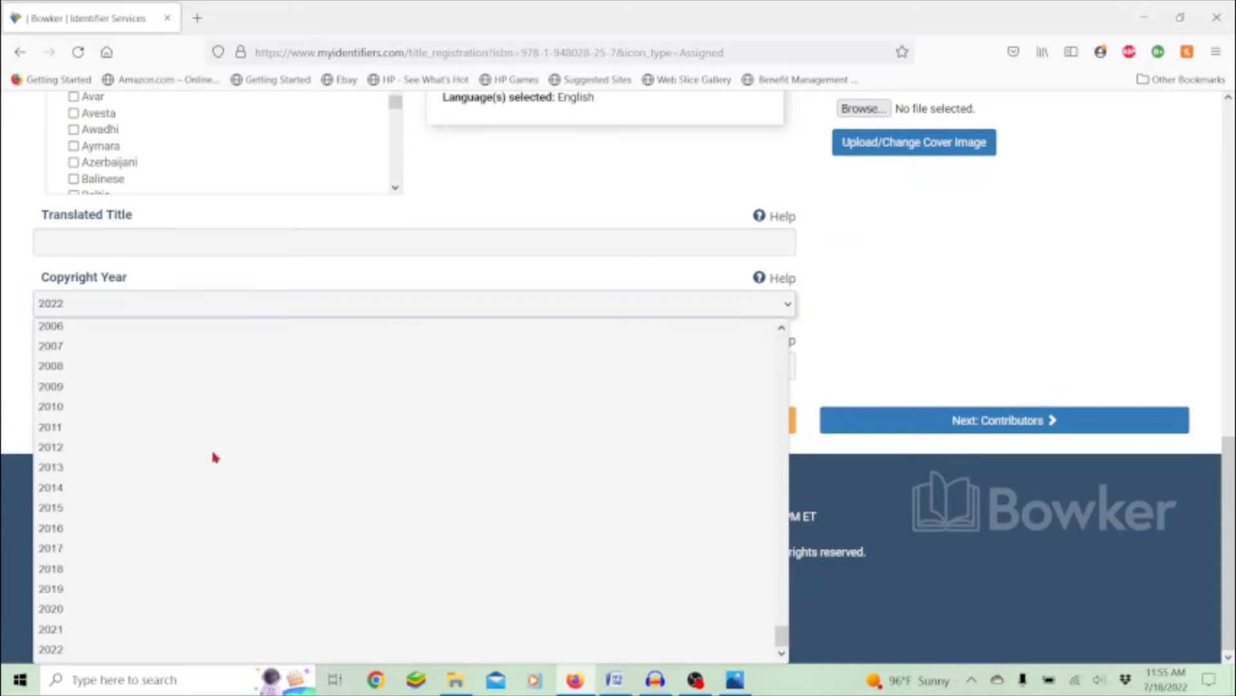
pyautogui.click(50, 650)
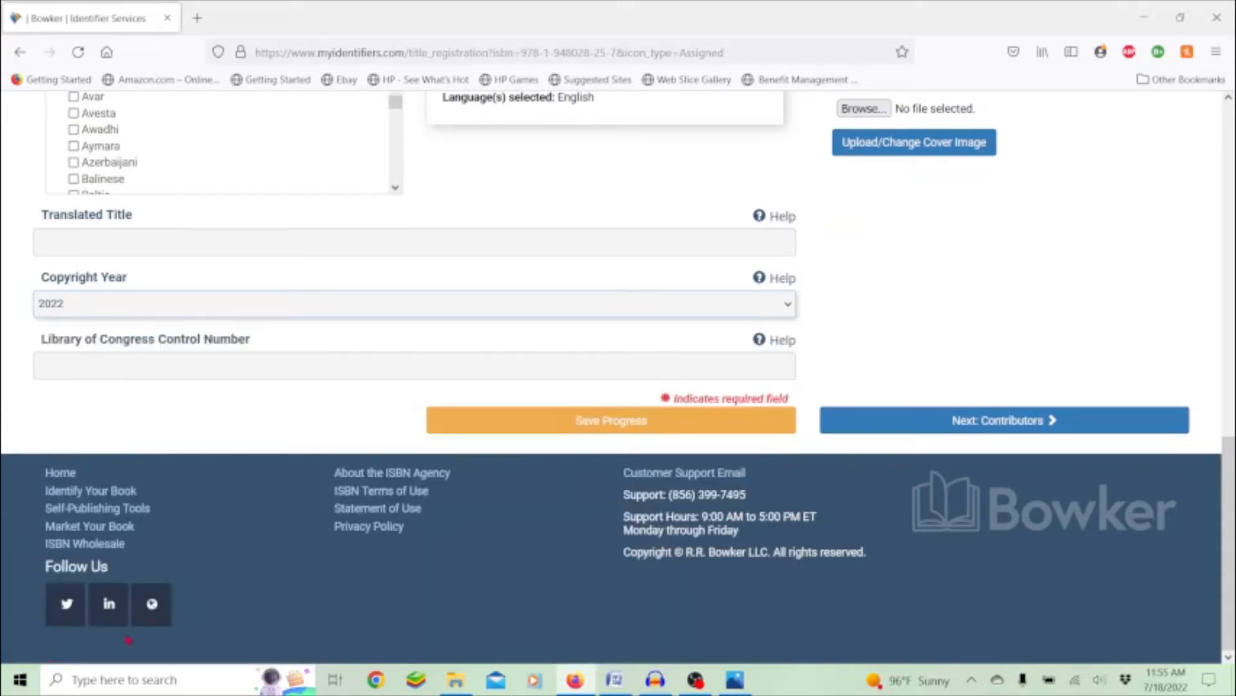
pyautogui.click(278, 364)
pyautogui.moveTo(740, 690)
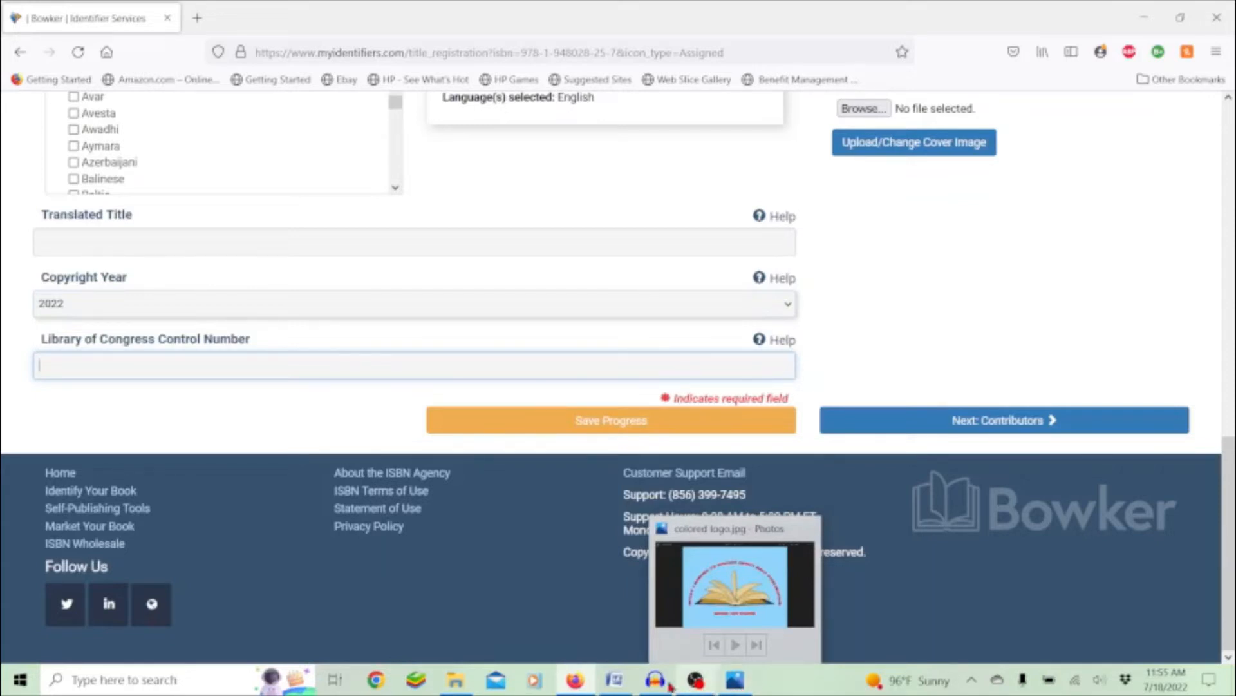
pyautogui.moveTo(615, 682)
pyautogui.click(628, 599)
pyautogui.click(633, 381)
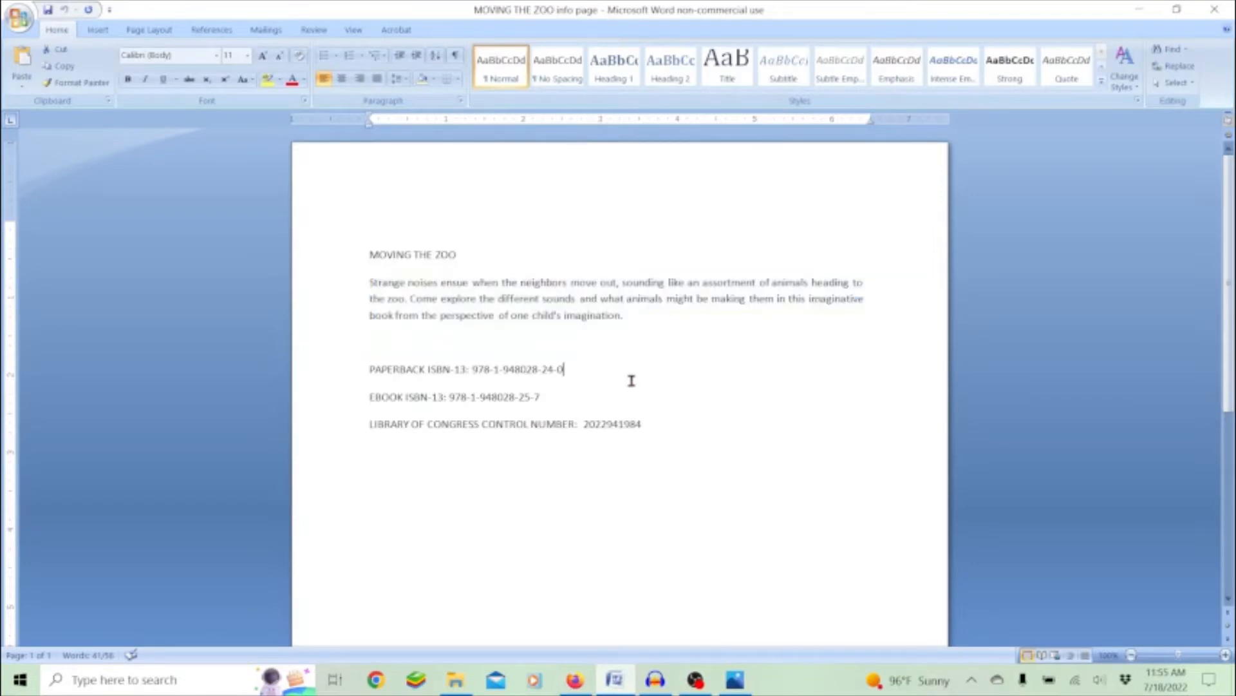
pyautogui.moveTo(645, 424); pyautogui.dragTo(593, 439)
pyautogui.hotkey('ctrl', 'c')
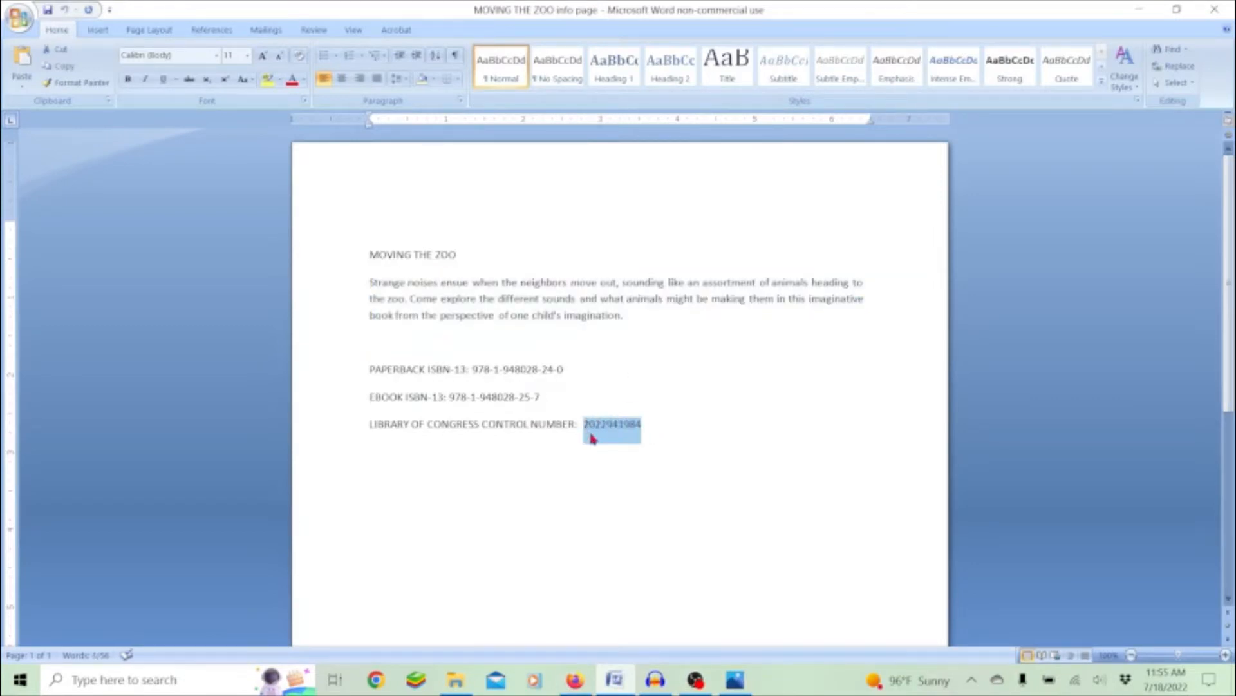
pyautogui.click(583, 680)
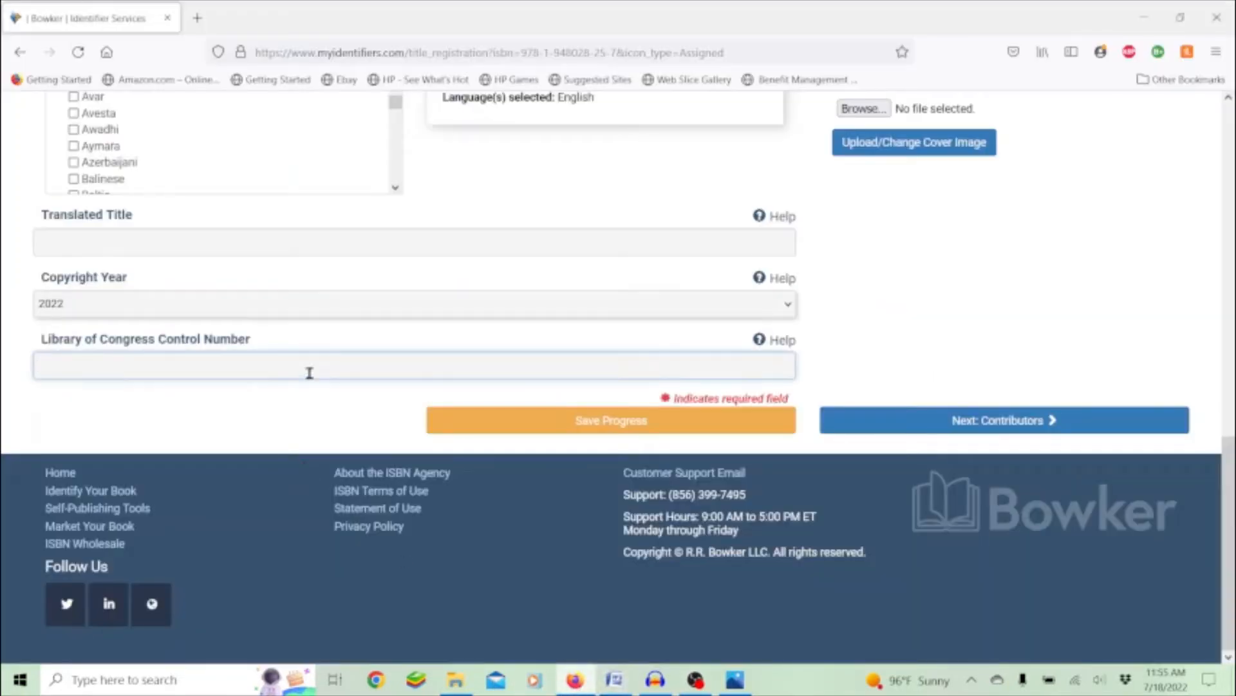
pyautogui.hotkey('ctrl', 'v')
pyautogui.click(719, 425)
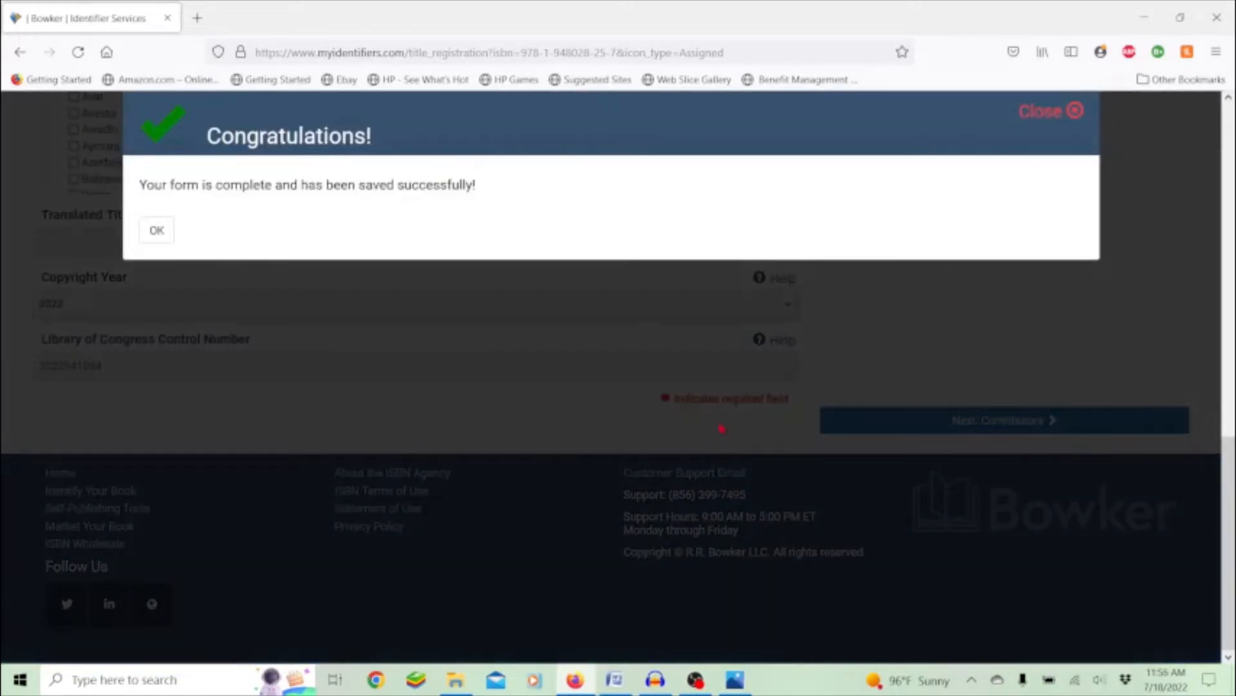
pyautogui.click(155, 230)
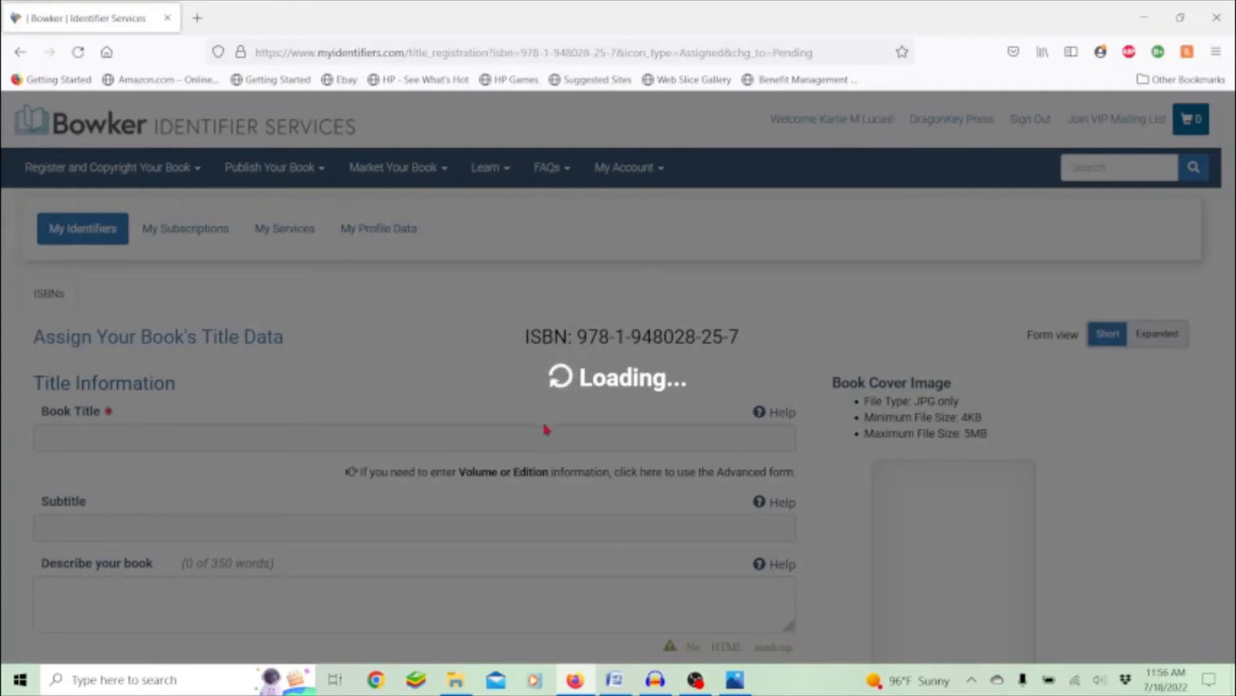
# Check the saved title data, continue to the Contributors section and review the existing contributor entry
pyautogui.scroll(-7, 549, 437)
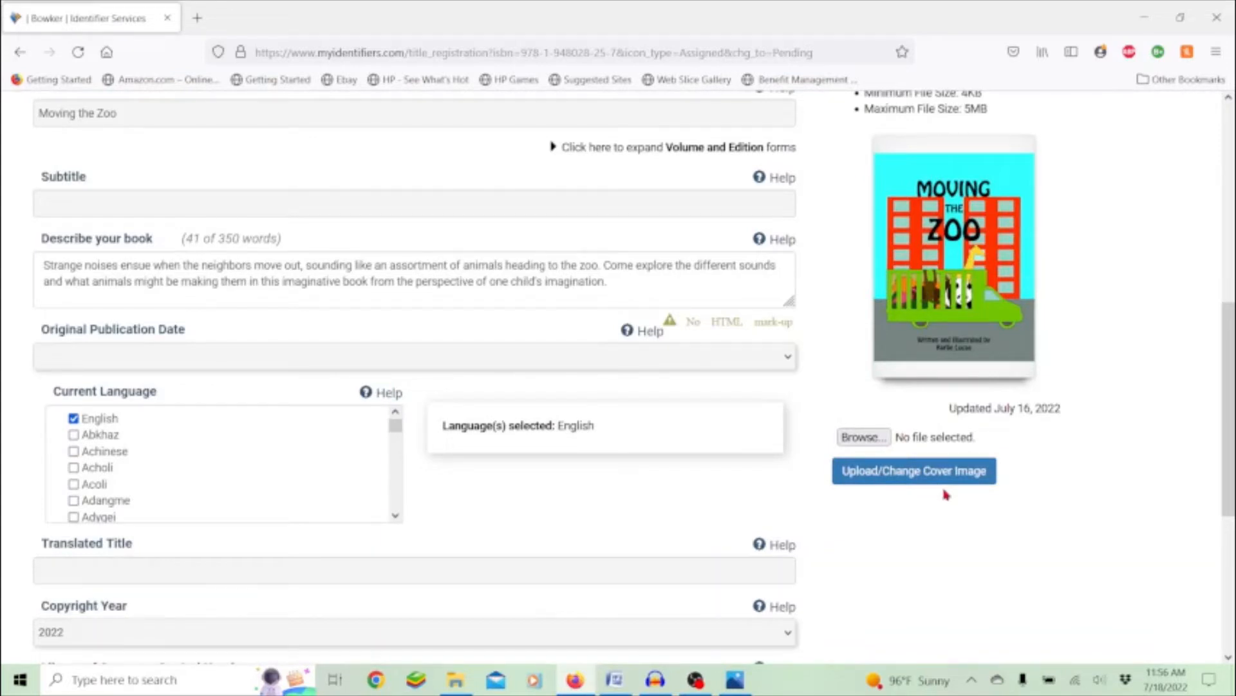
pyautogui.scroll(-5, 947, 495)
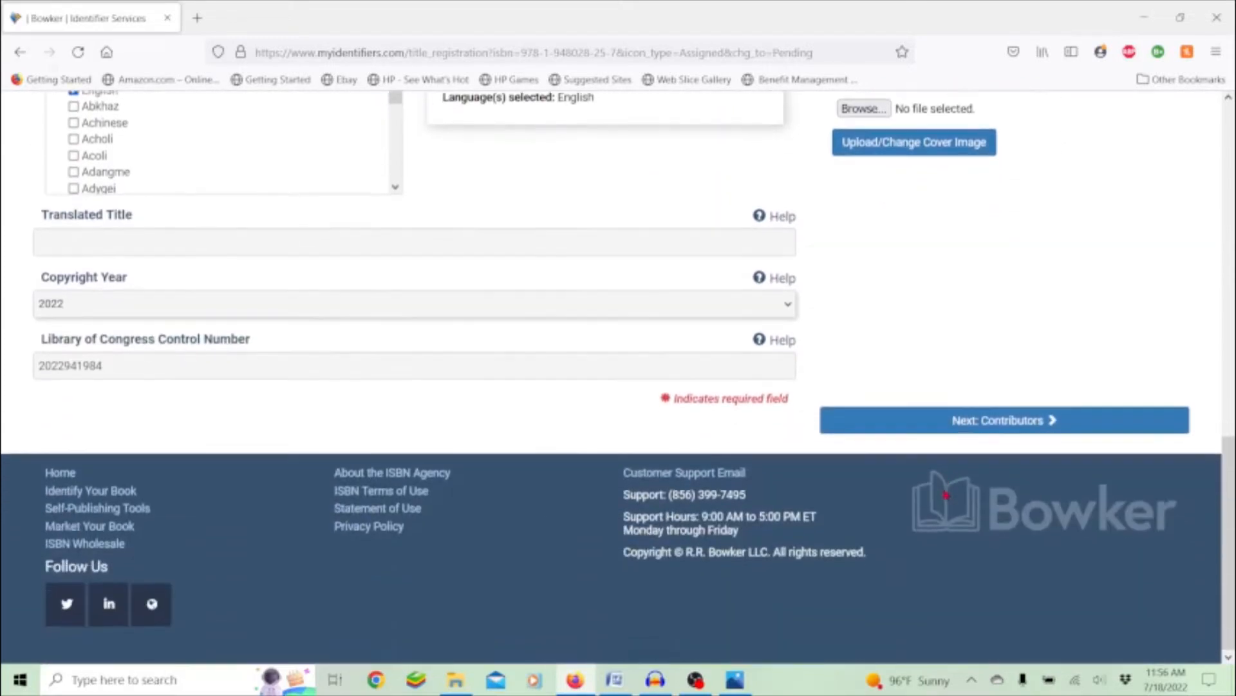
pyautogui.click(1002, 426)
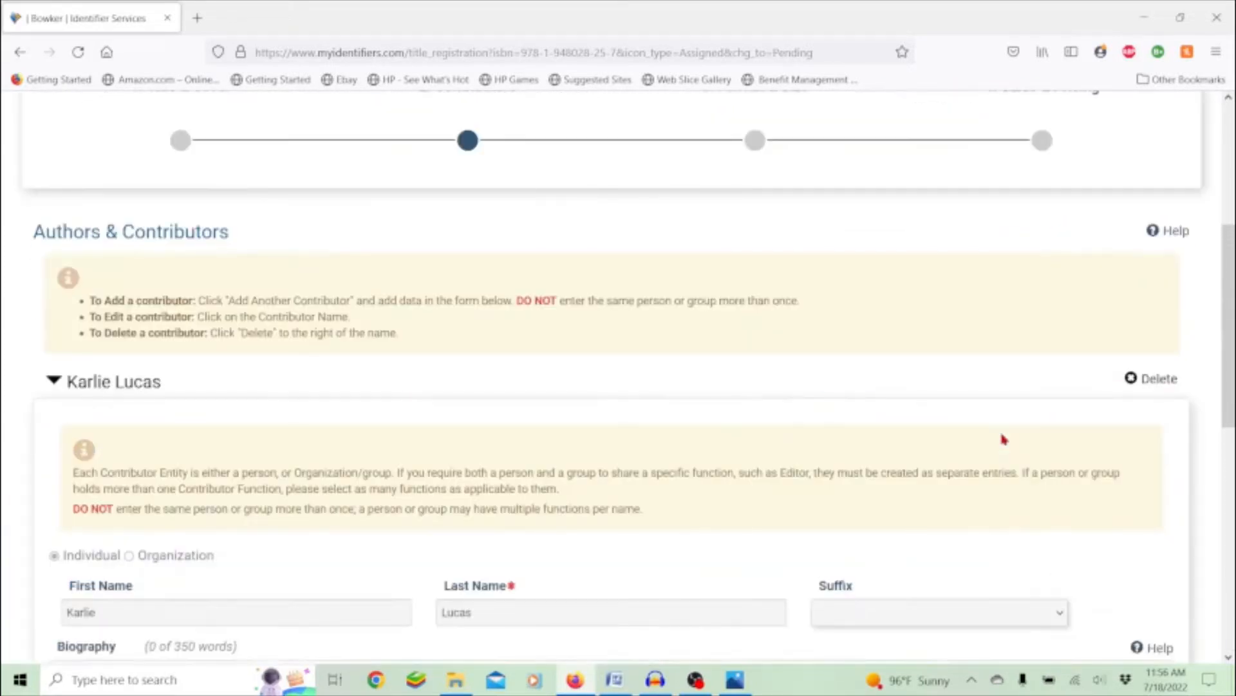
pyautogui.scroll(-3, 830, 405)
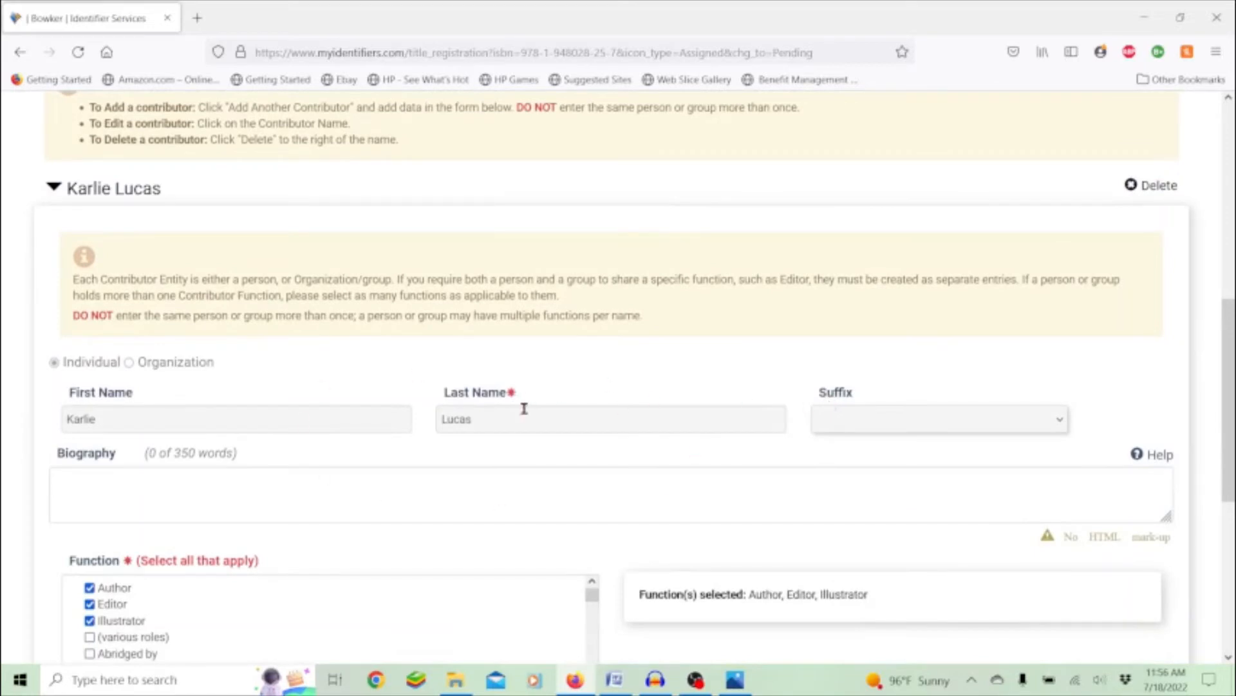
pyautogui.scroll(3, 389, 387)
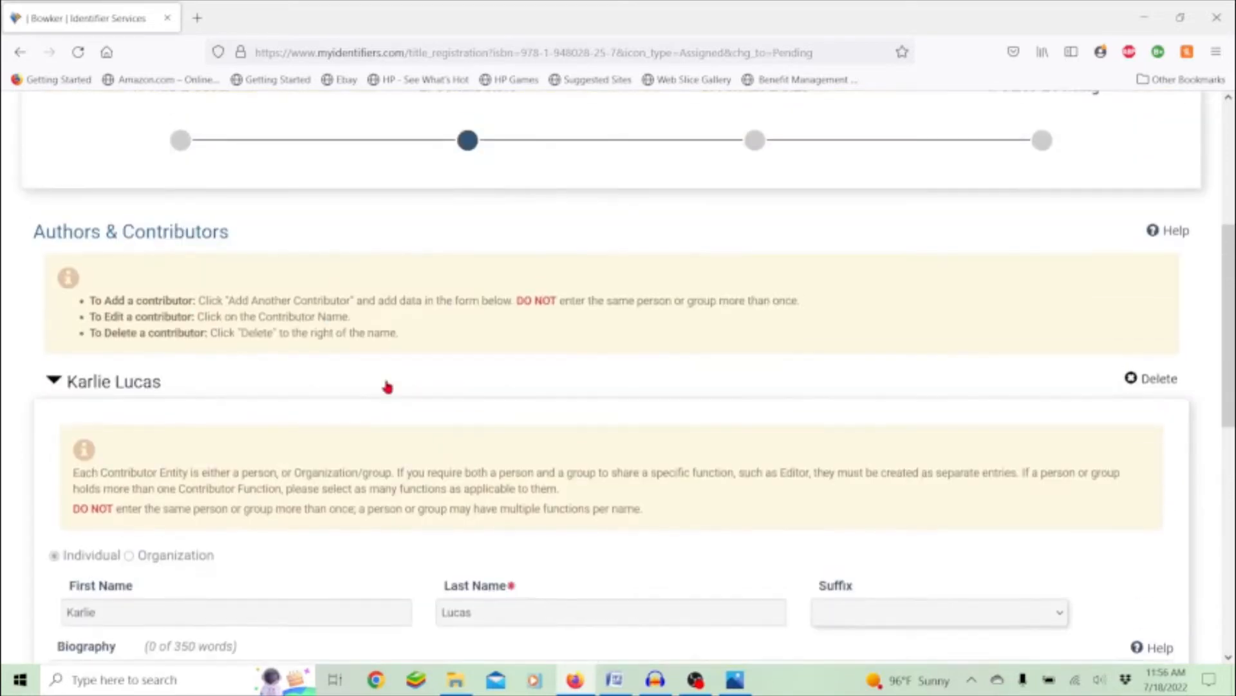
pyautogui.scroll(2, 412, 194)
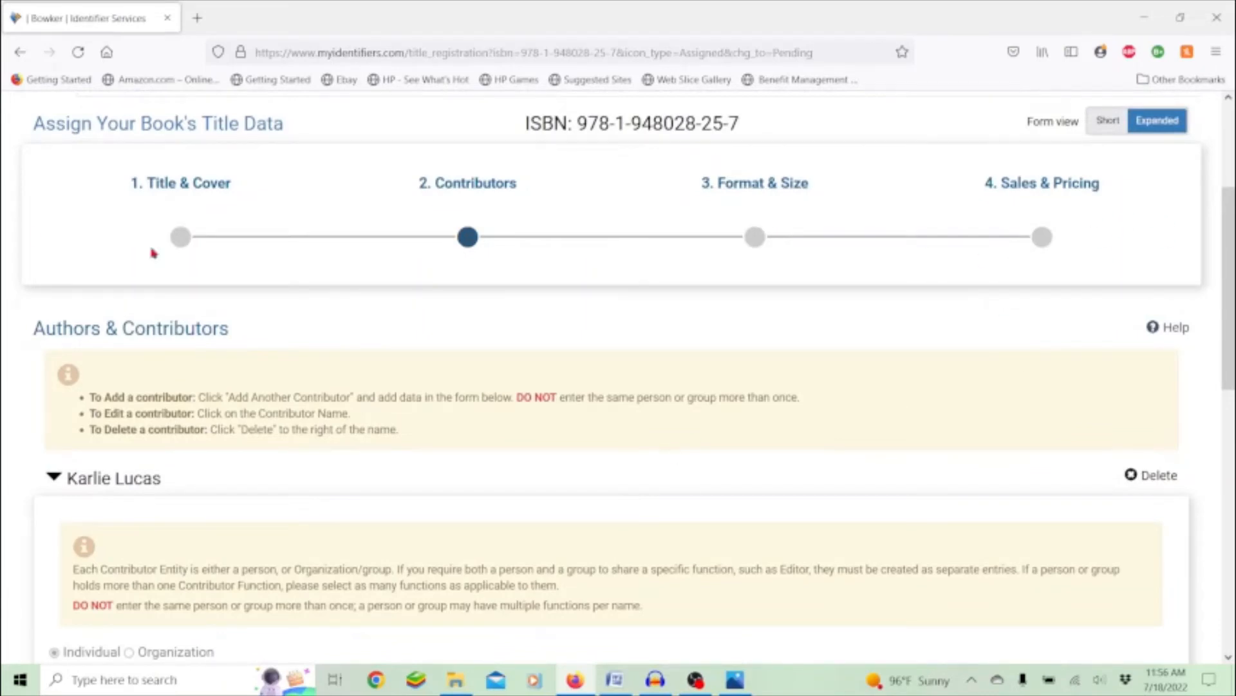
# Enter "To be added later" as the biography of the existing contributor
pyautogui.scroll(-3, 628, 458)
pyautogui.scroll(-3, 628, 457)
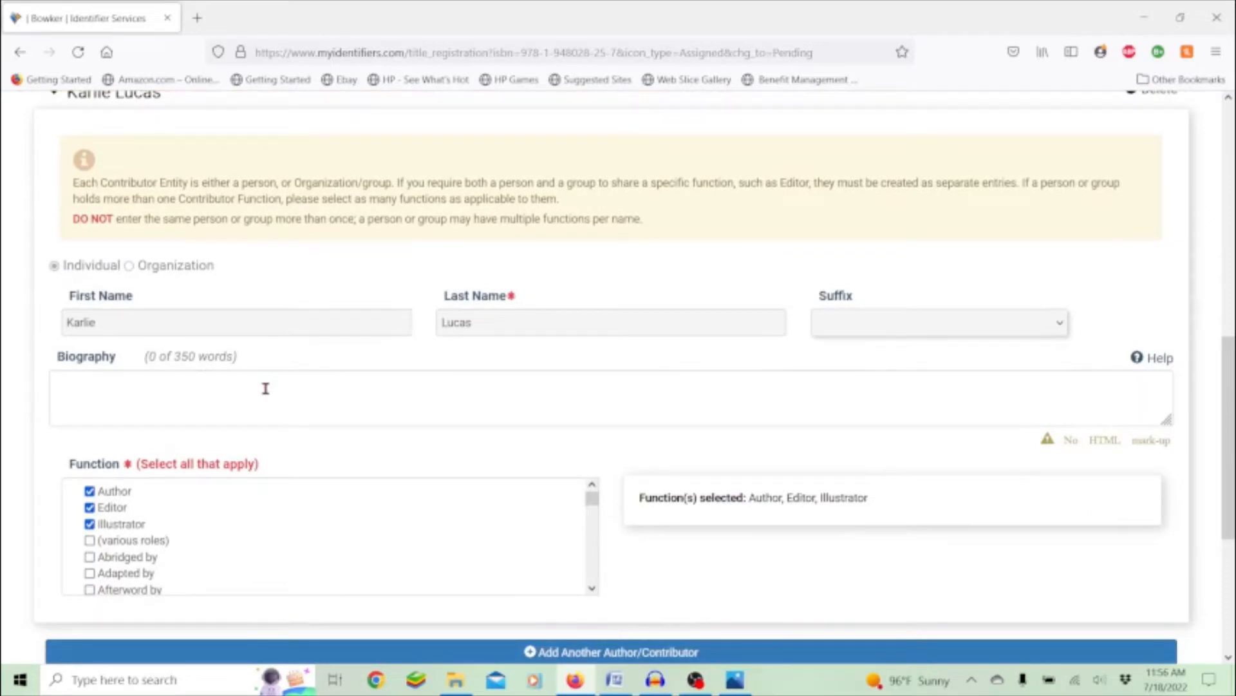
pyautogui.click(265, 388)
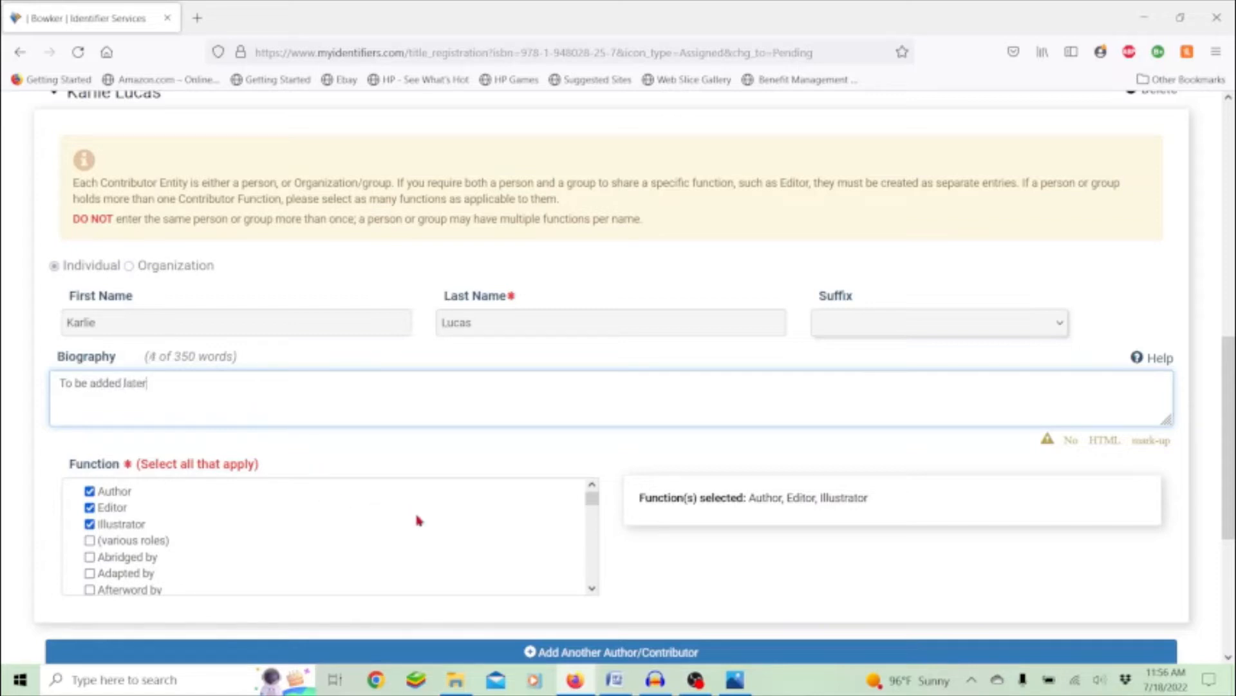
# Look through the contributor functions on offer and check which ones are selected for the existing contributor
pyautogui.scroll(-5, 419, 520)
pyautogui.scroll(-5, 690, 569)
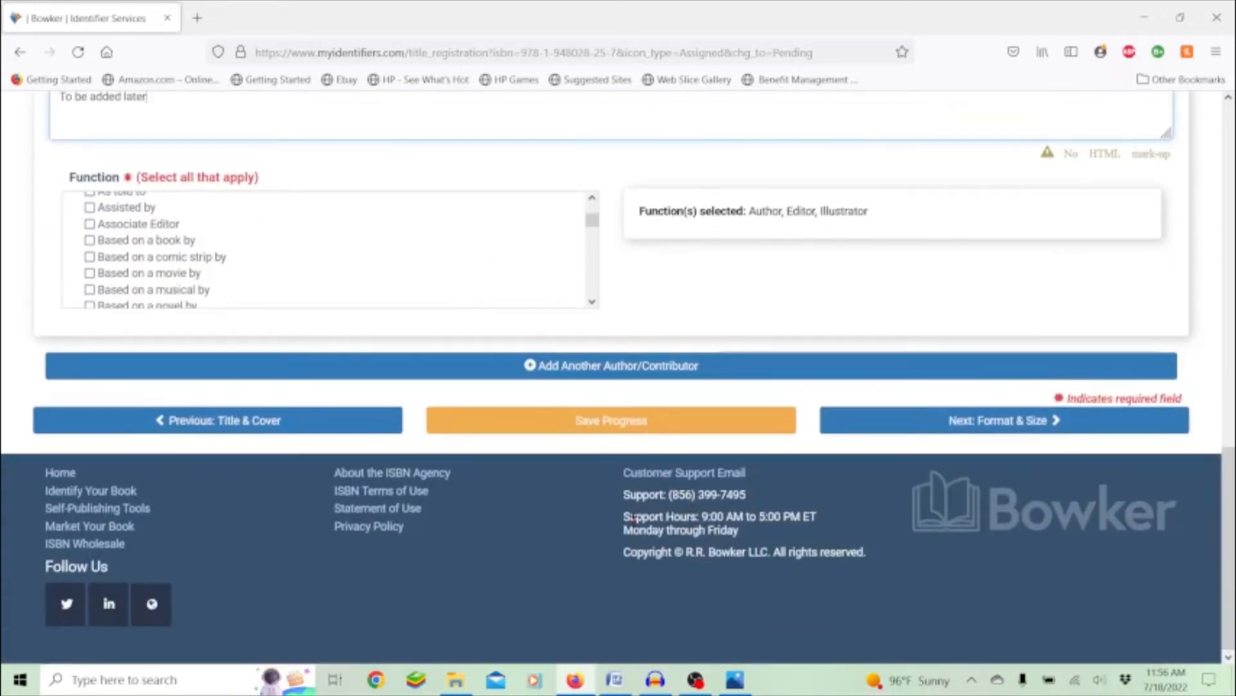
pyautogui.scroll(5, 251, 290)
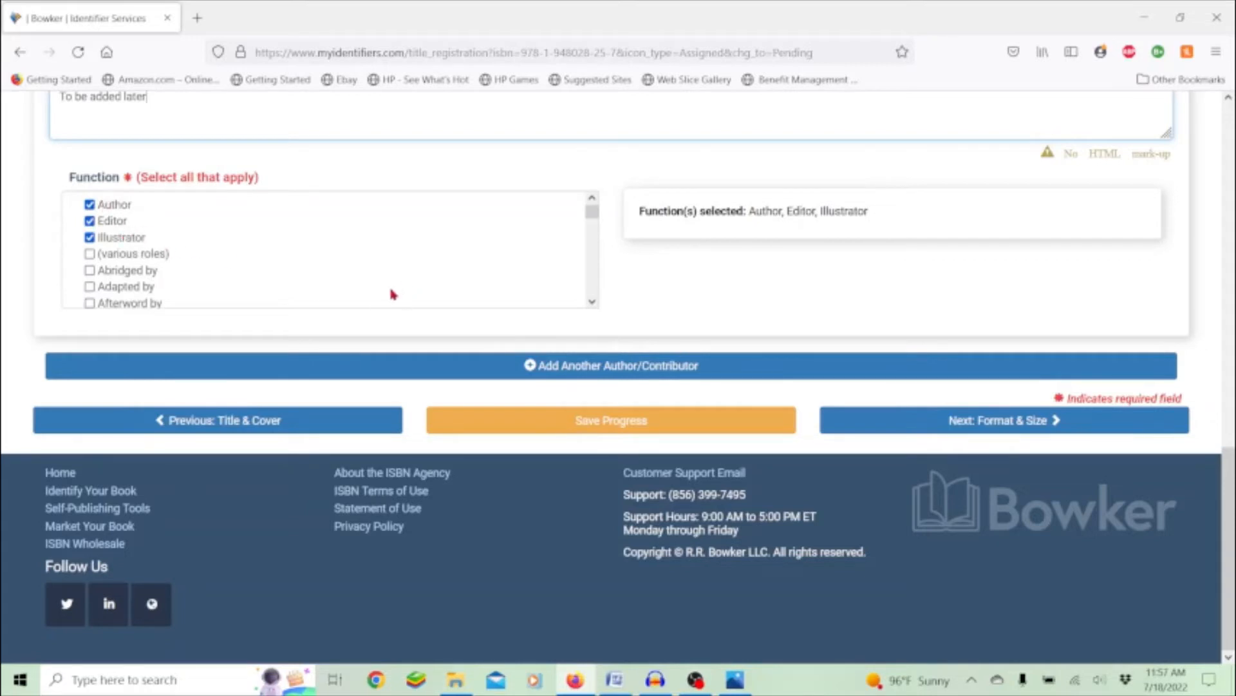
pyautogui.scroll(-2, 393, 295)
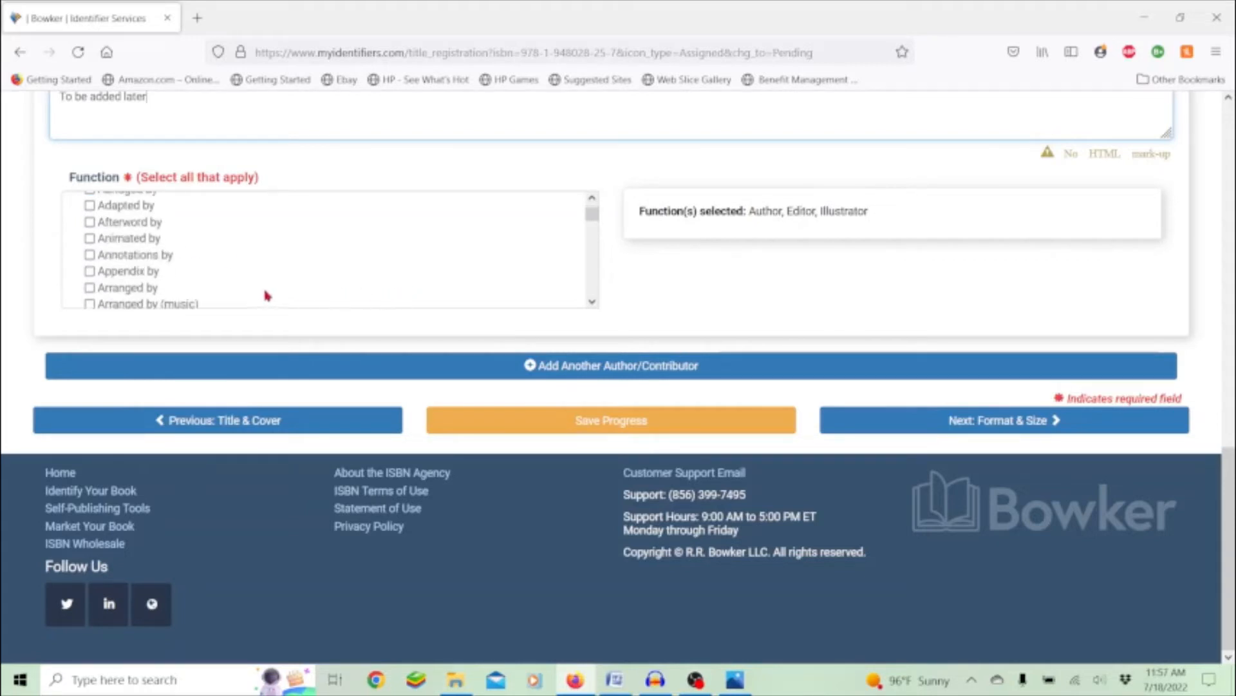
pyautogui.scroll(-2, 115, 249)
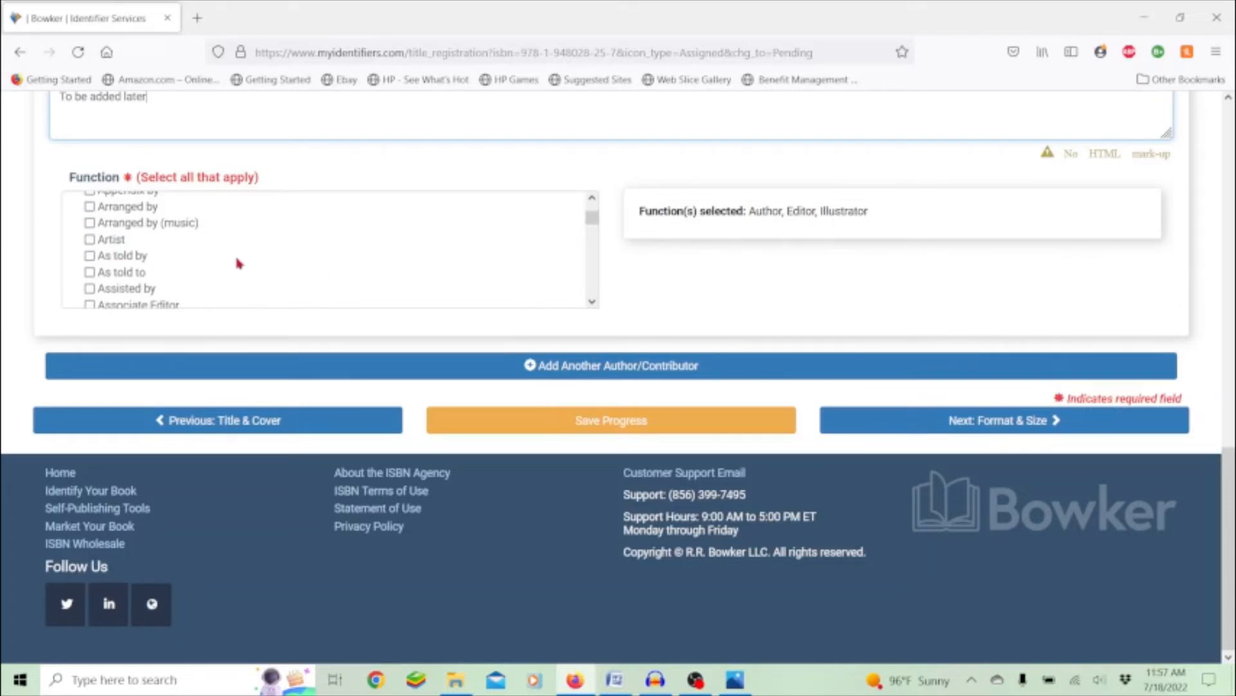
pyautogui.scroll(-2, 239, 263)
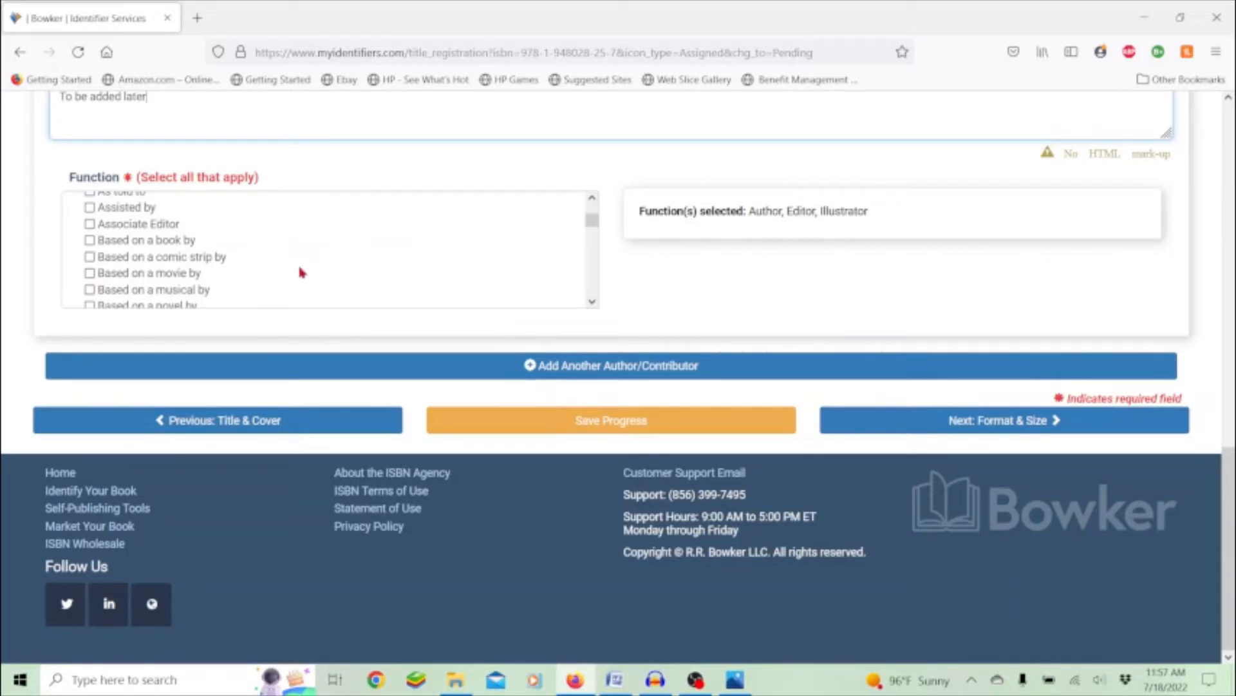
pyautogui.scroll(5, 713, 322)
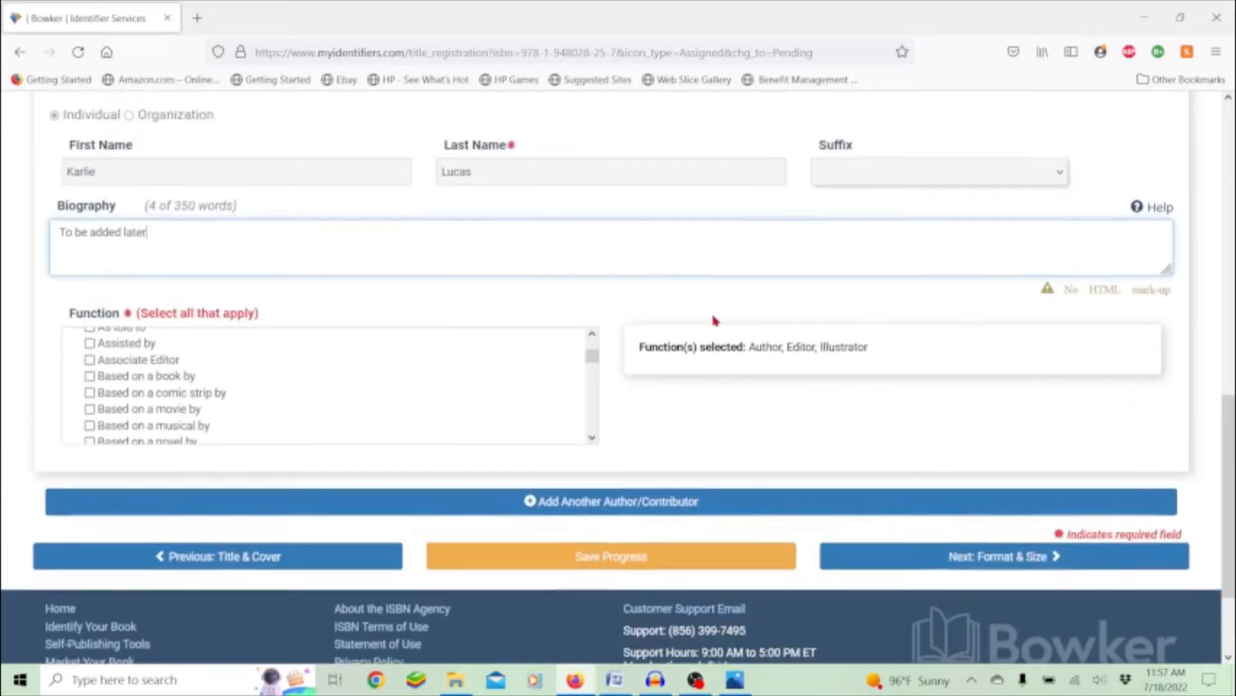
# Save the progress of the contributor data and dismiss the confirmation
pyautogui.scroll(-5, 713, 314)
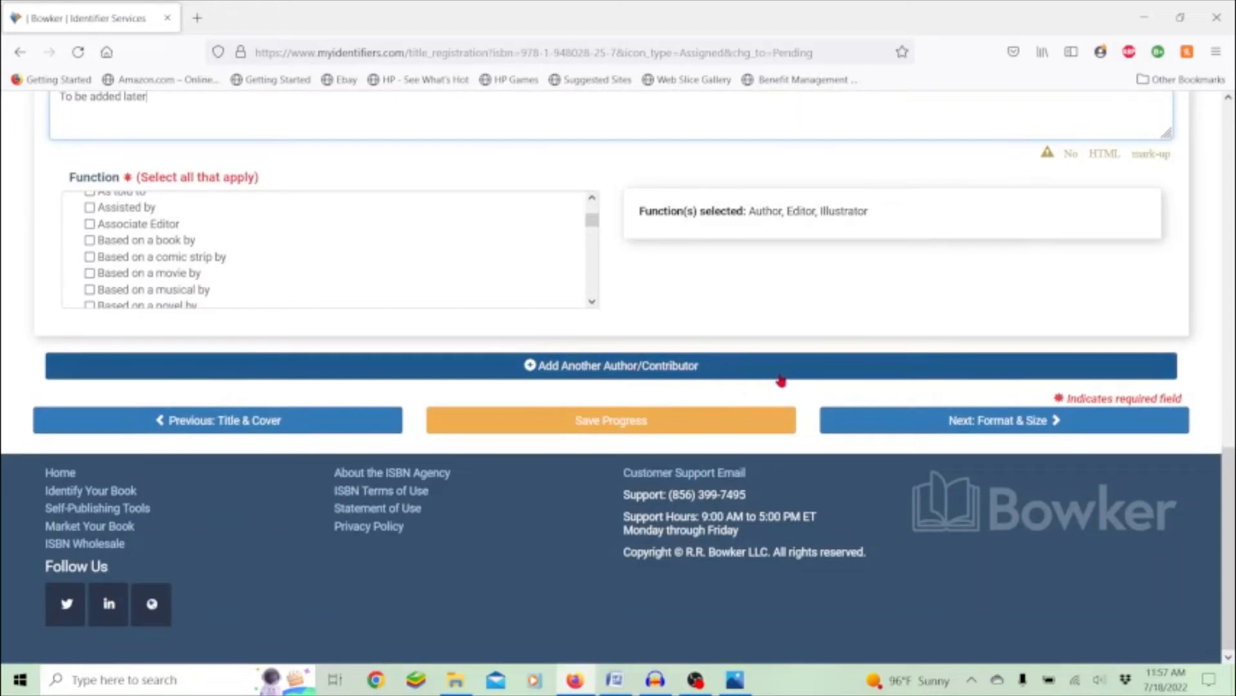
pyautogui.click(599, 423)
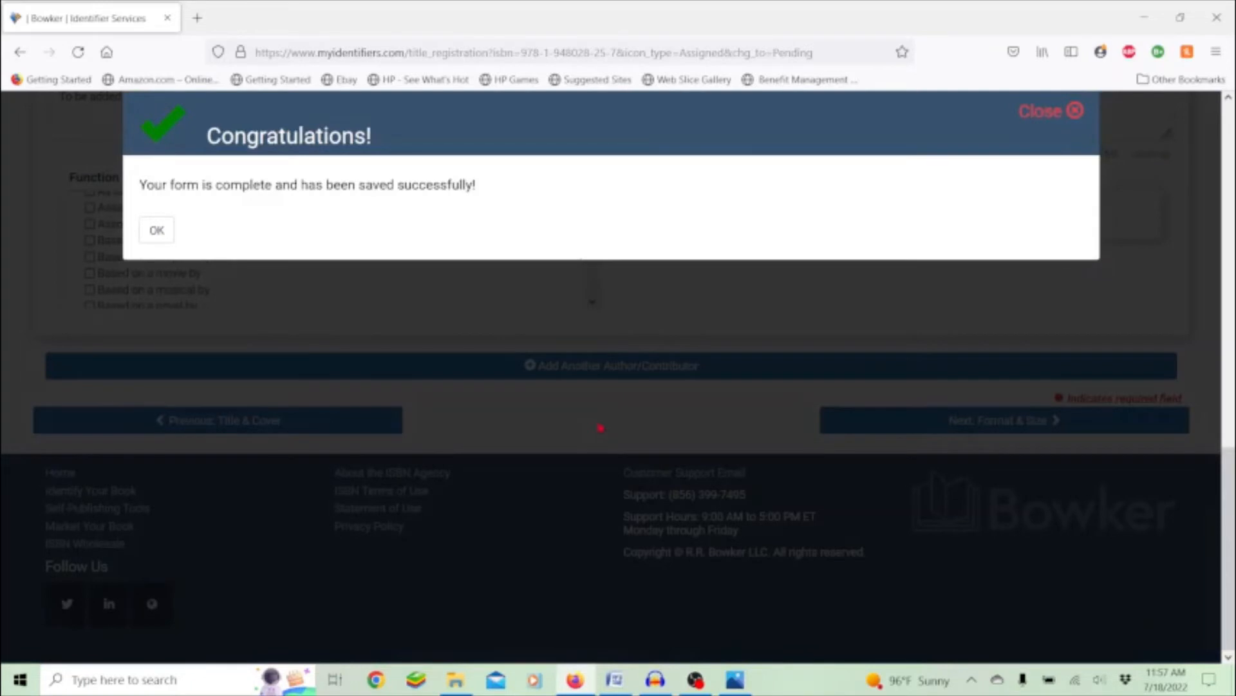
pyautogui.click(156, 231)
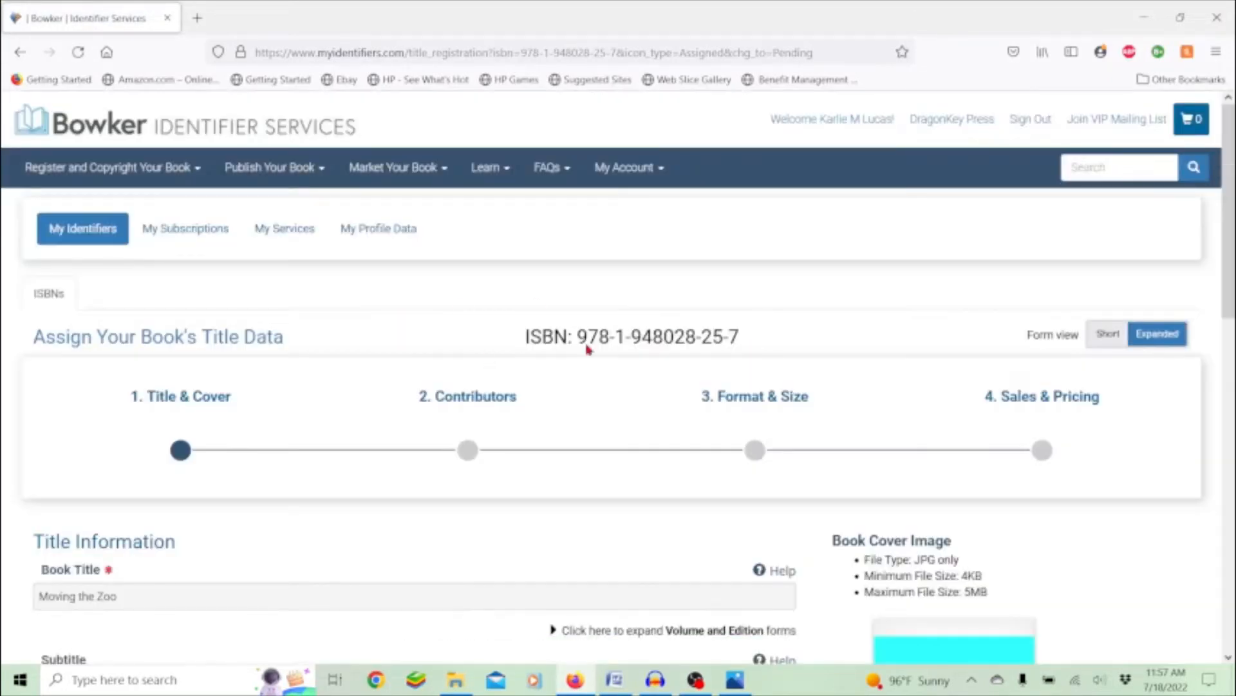
# Go through the Title & Cover and Contributors sections to the Medium & Format fields of the Format & Size section
pyautogui.scroll(-12, 707, 365)
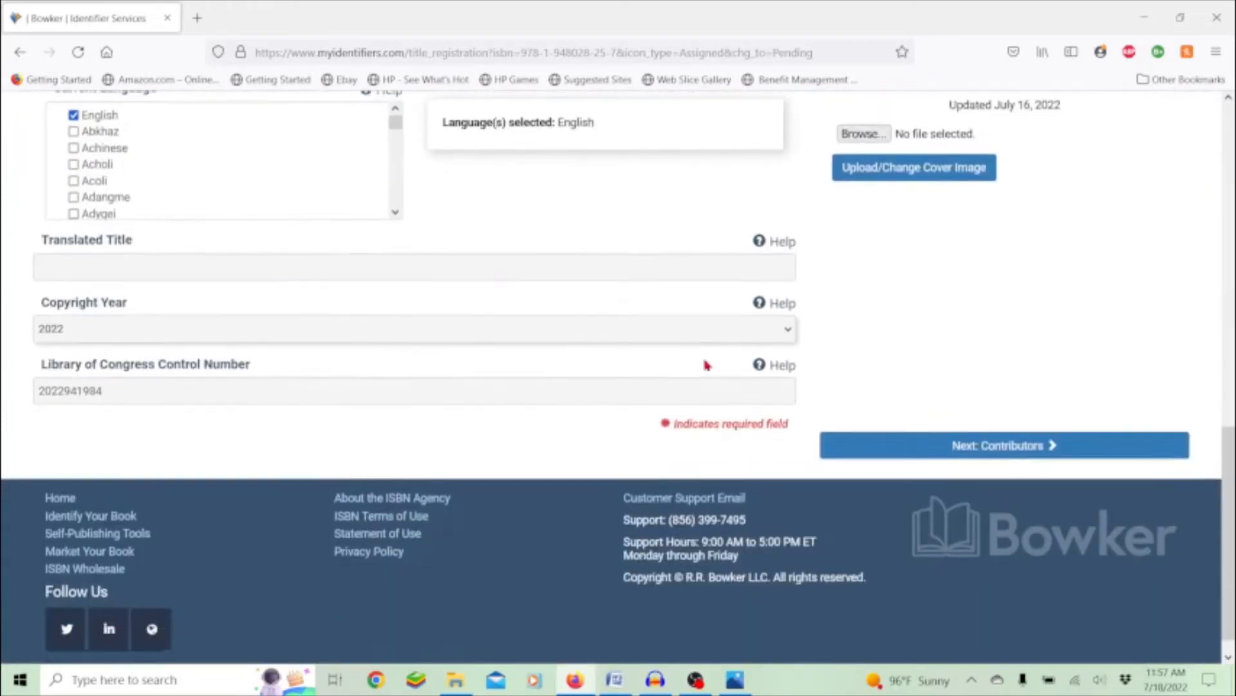
pyautogui.click(953, 420)
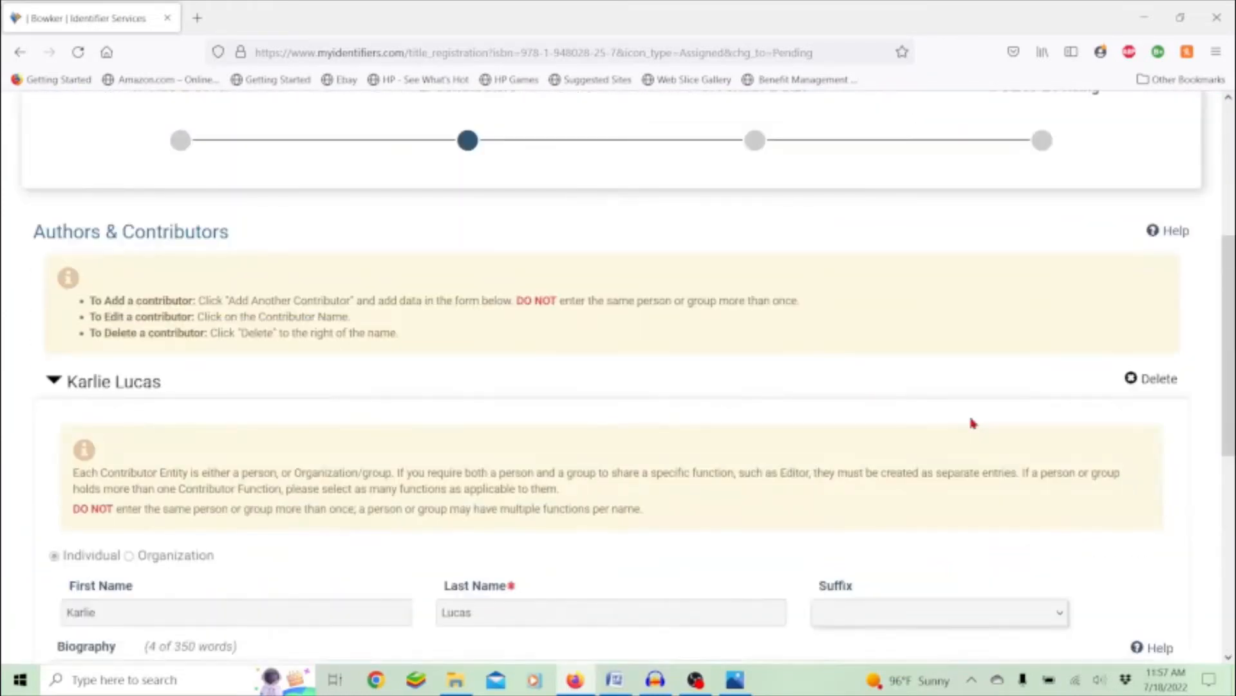
pyautogui.scroll(4, 570, 353)
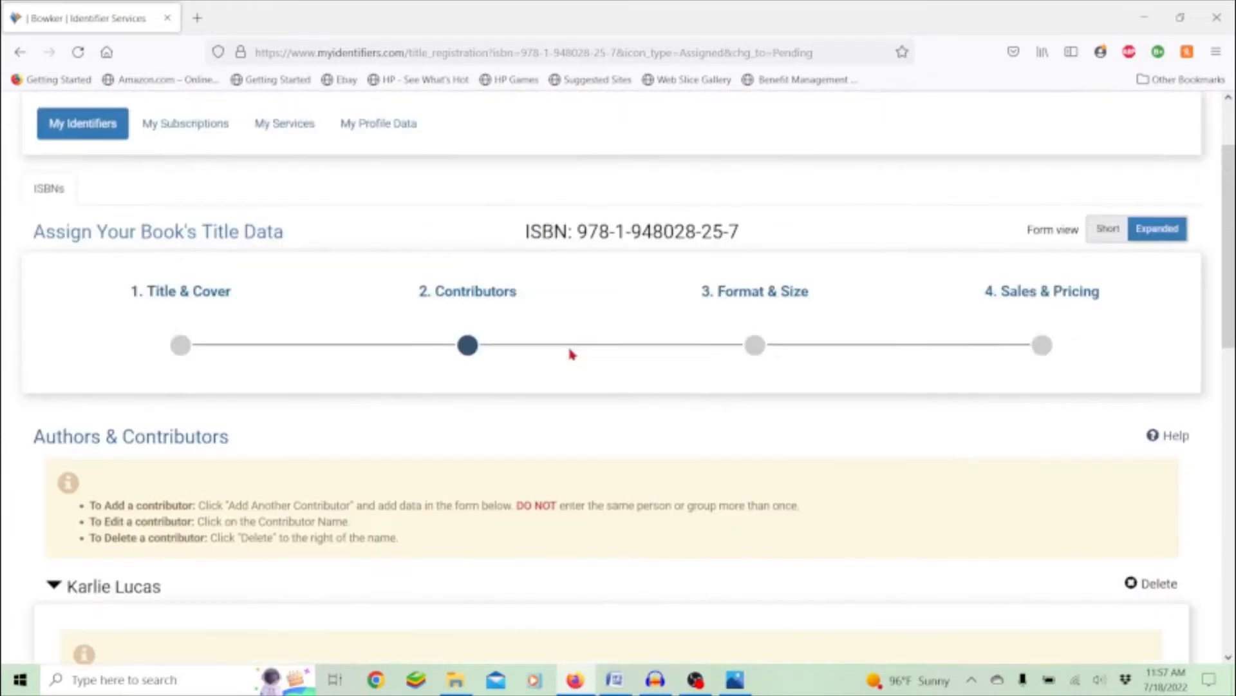
pyautogui.click(755, 430)
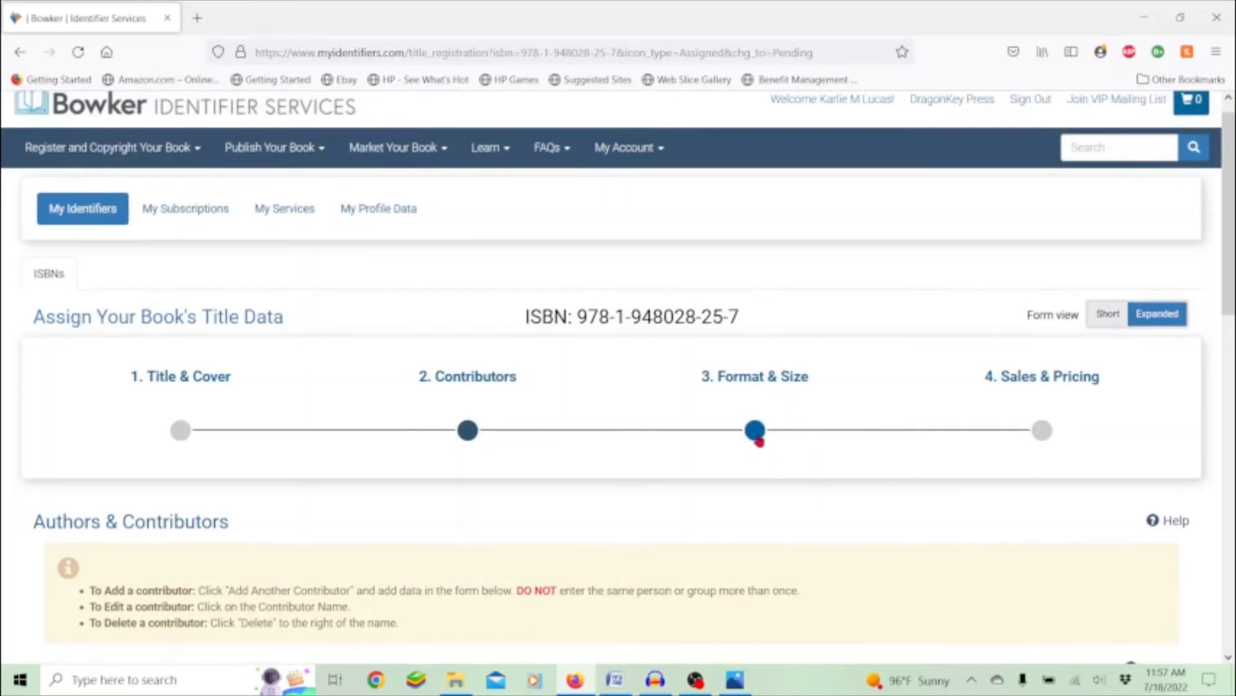
pyautogui.scroll(-5, 815, 501)
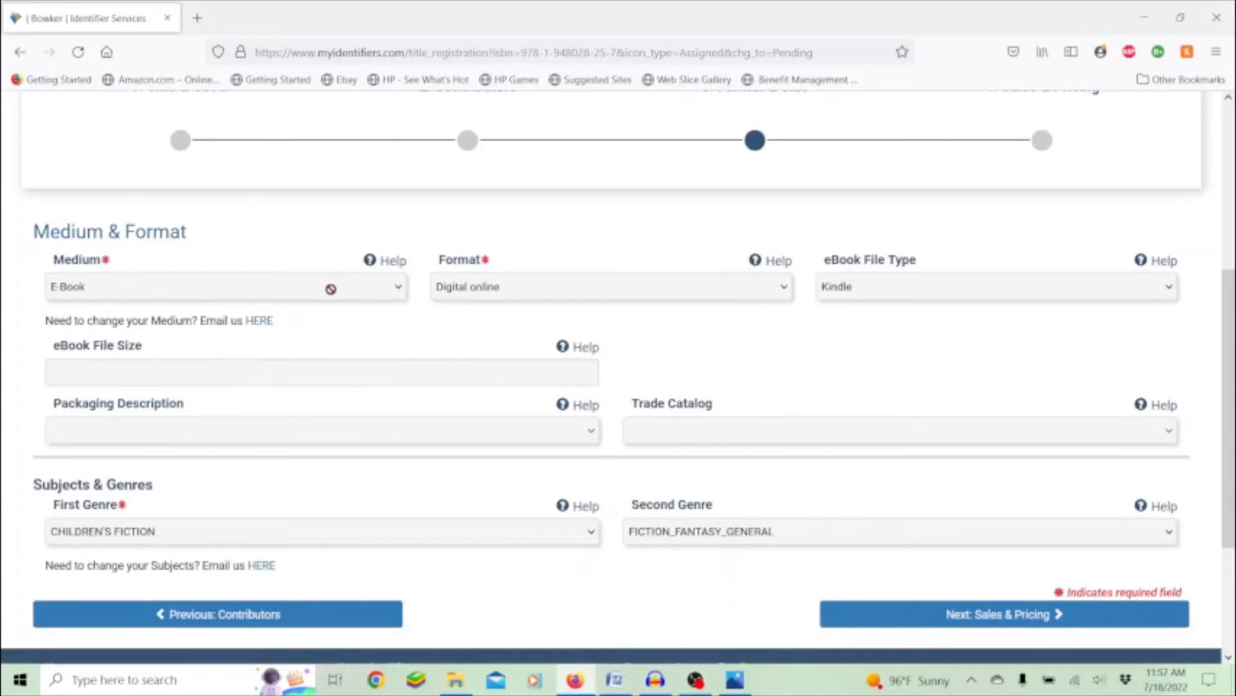
# Look through the choices offered for the ebook's Format and eBook File Type, keeping the current selections
pyautogui.click(784, 291)
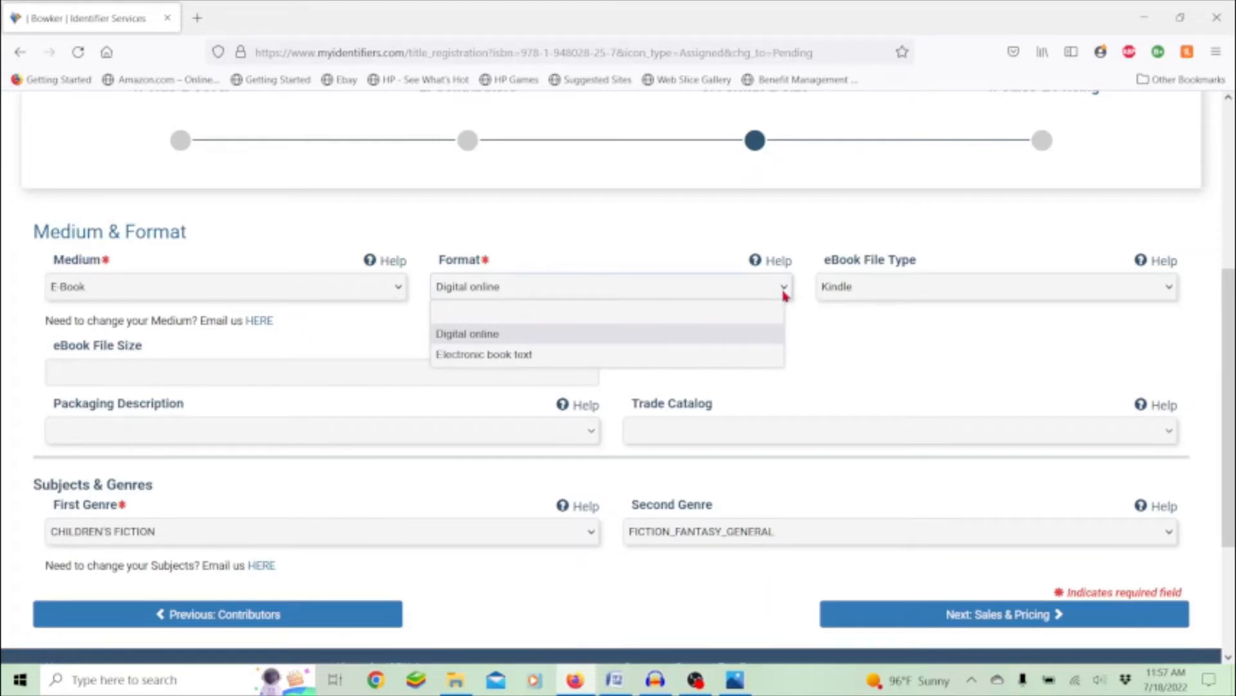
pyautogui.click(784, 295)
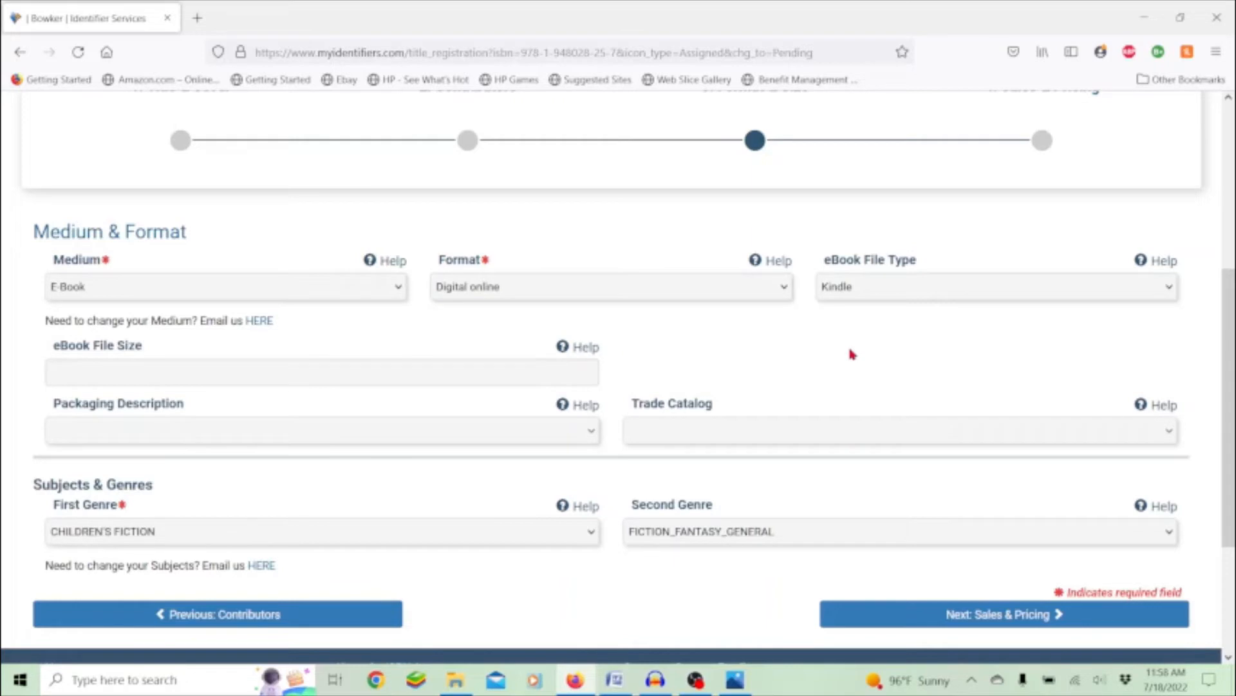
pyautogui.click(1172, 294)
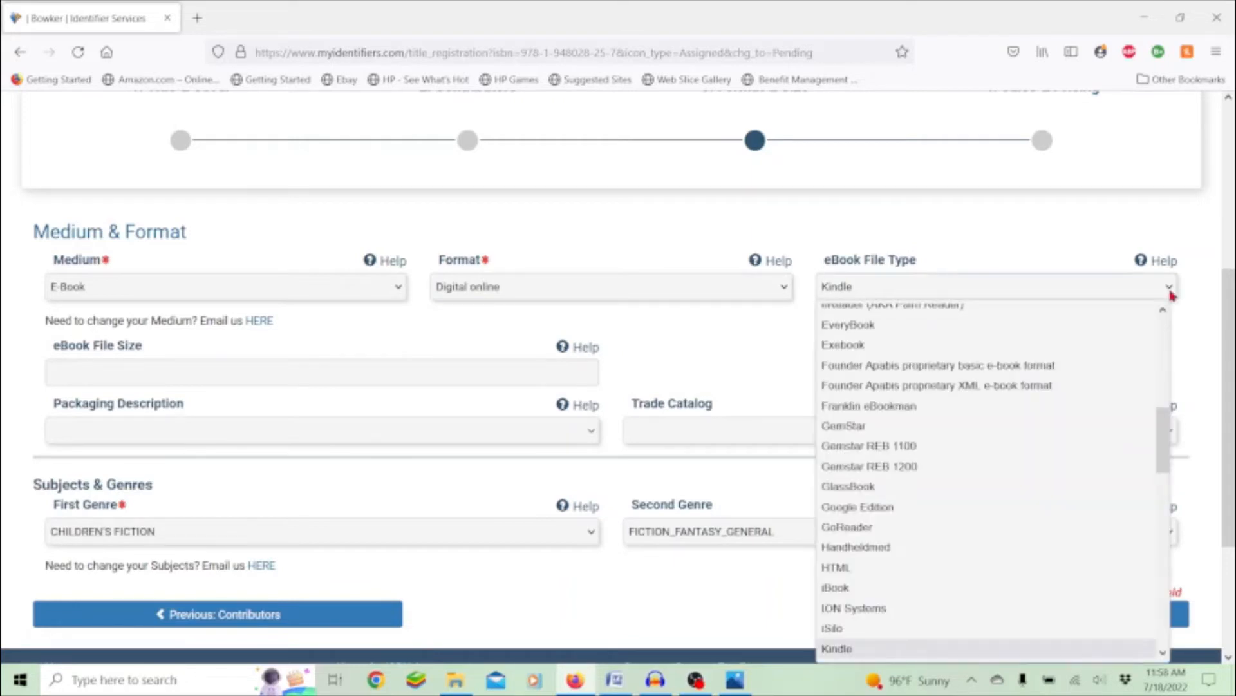
pyautogui.scroll(2, 1069, 409)
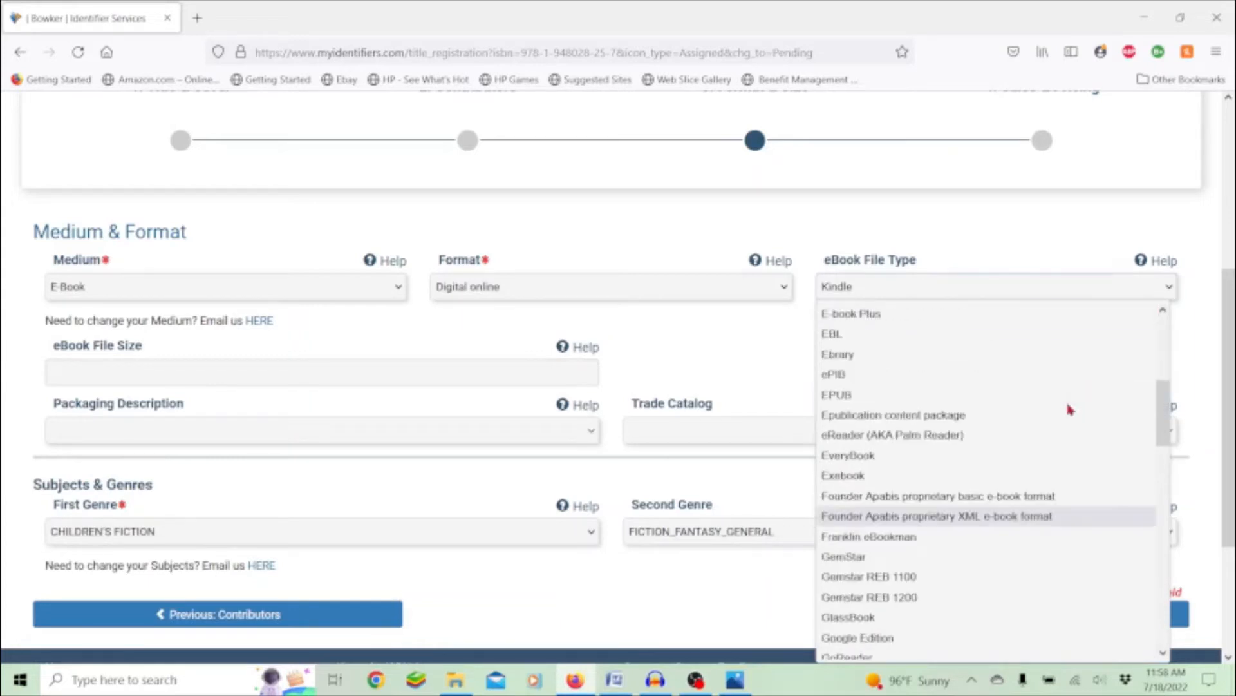
pyautogui.scroll(2, 1069, 409)
pyautogui.scroll(-6, 905, 442)
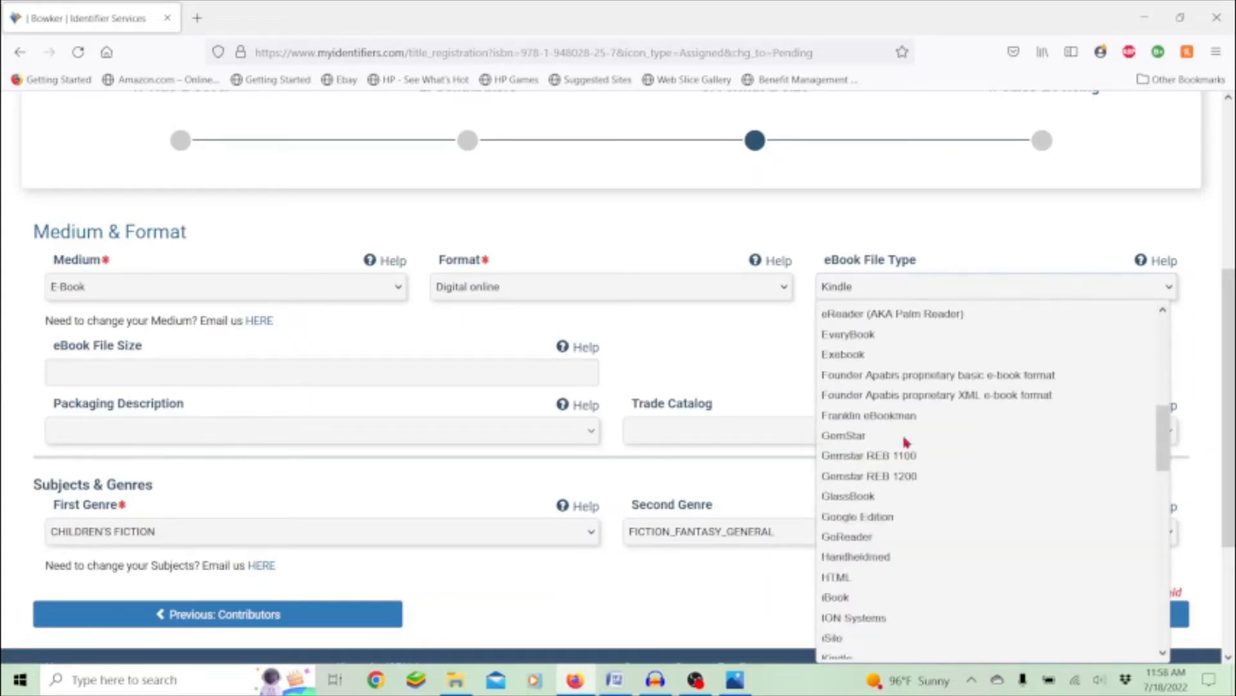
pyautogui.scroll(-4, 905, 442)
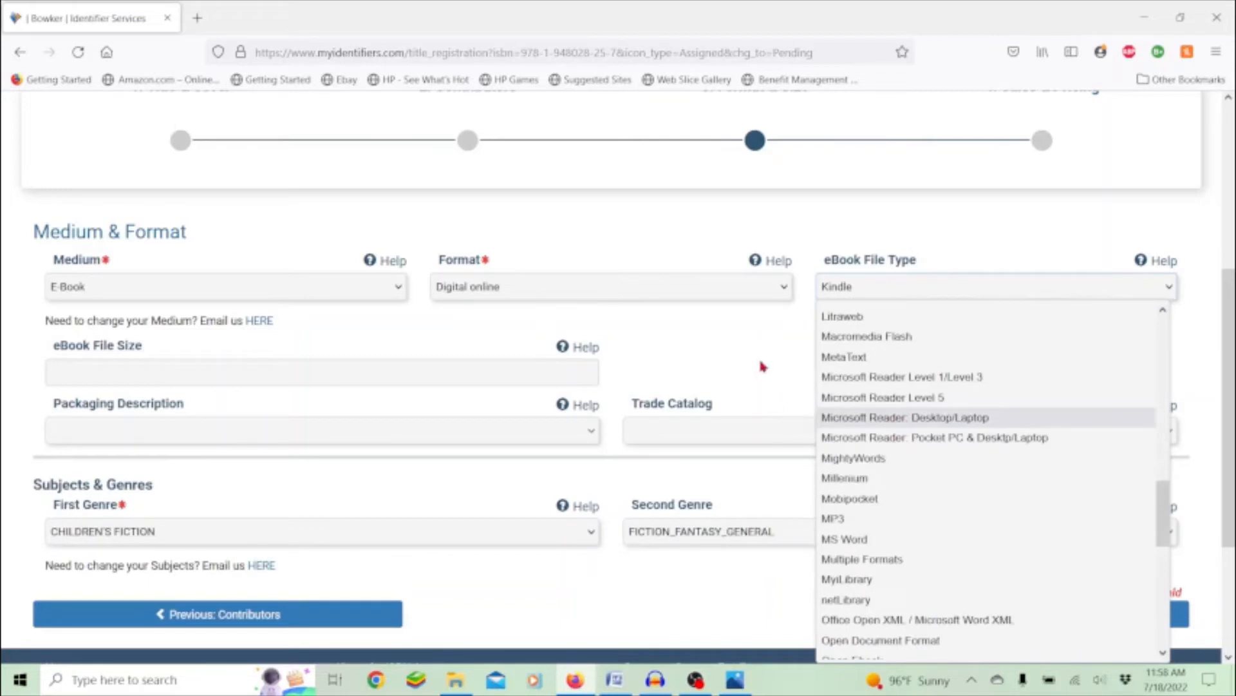
pyautogui.click(752, 336)
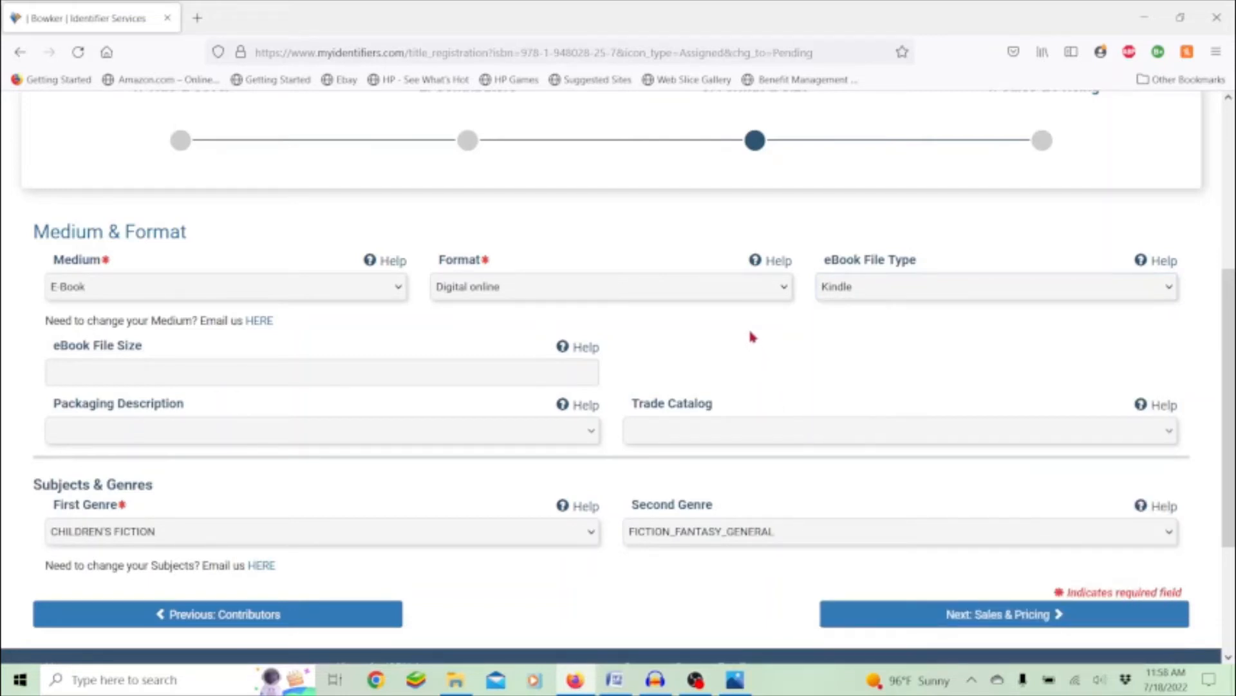
# Examine the eBook File Size field and the Trade Catalog options, leaving both empty
pyautogui.click(219, 380)
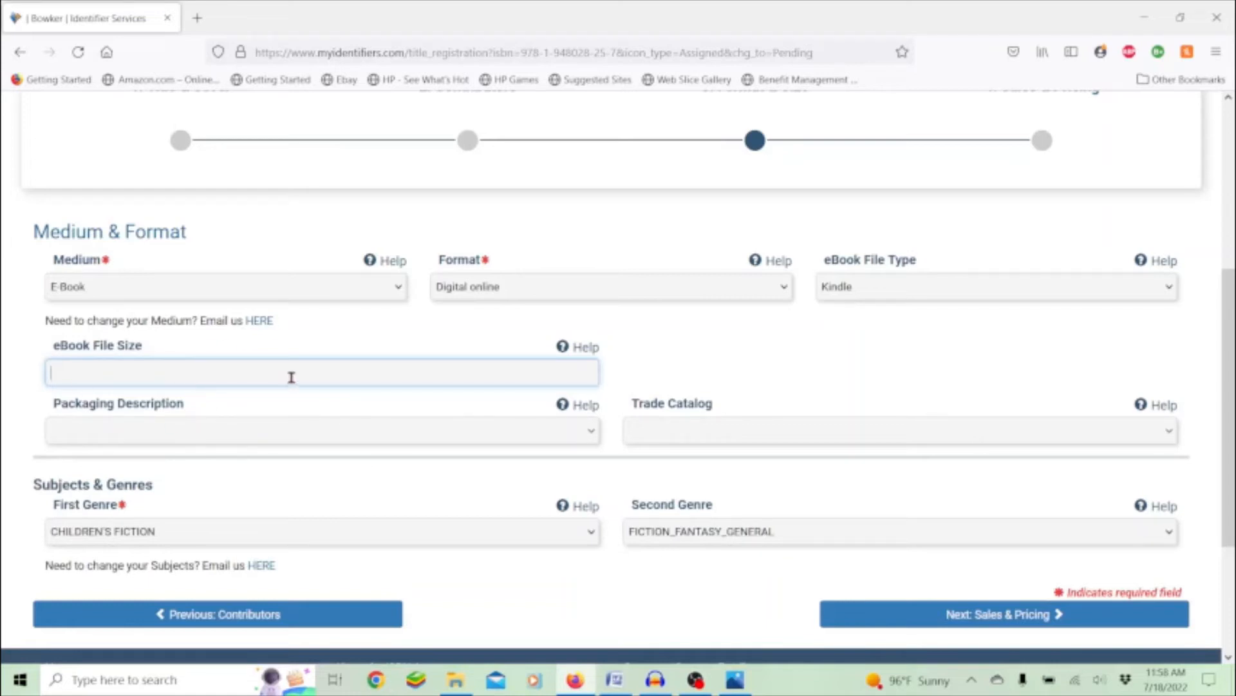
pyautogui.scroll(-2, 472, 439)
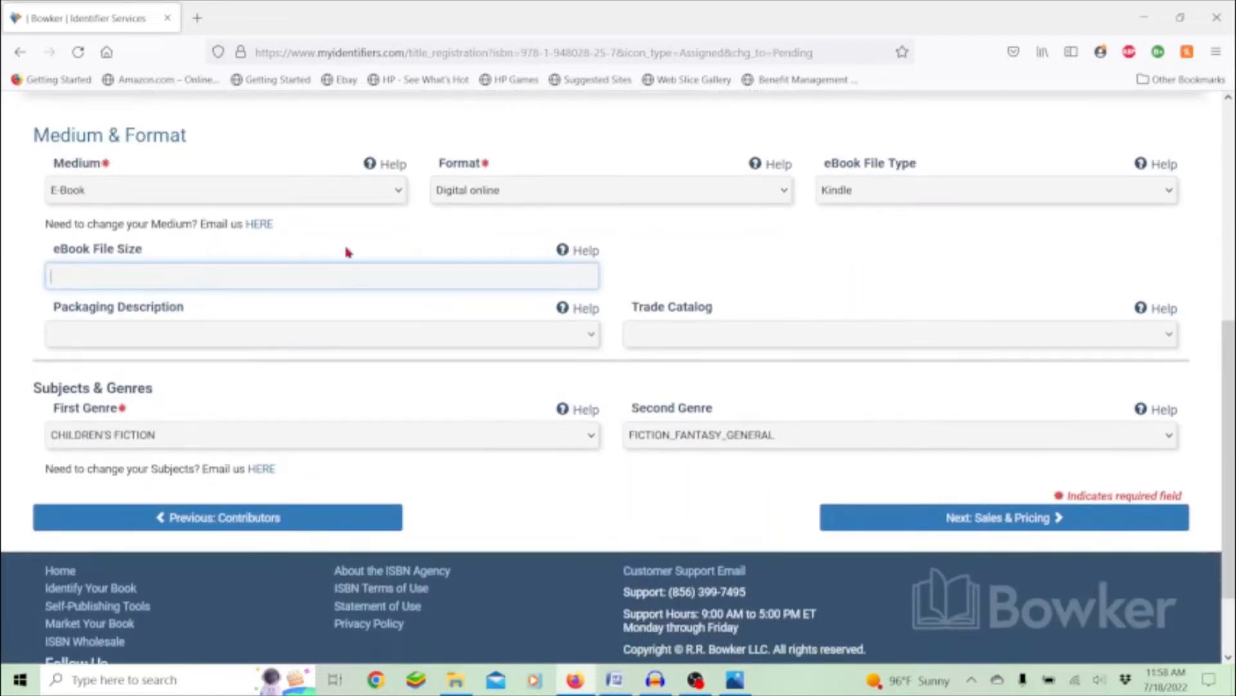
pyautogui.click(752, 335)
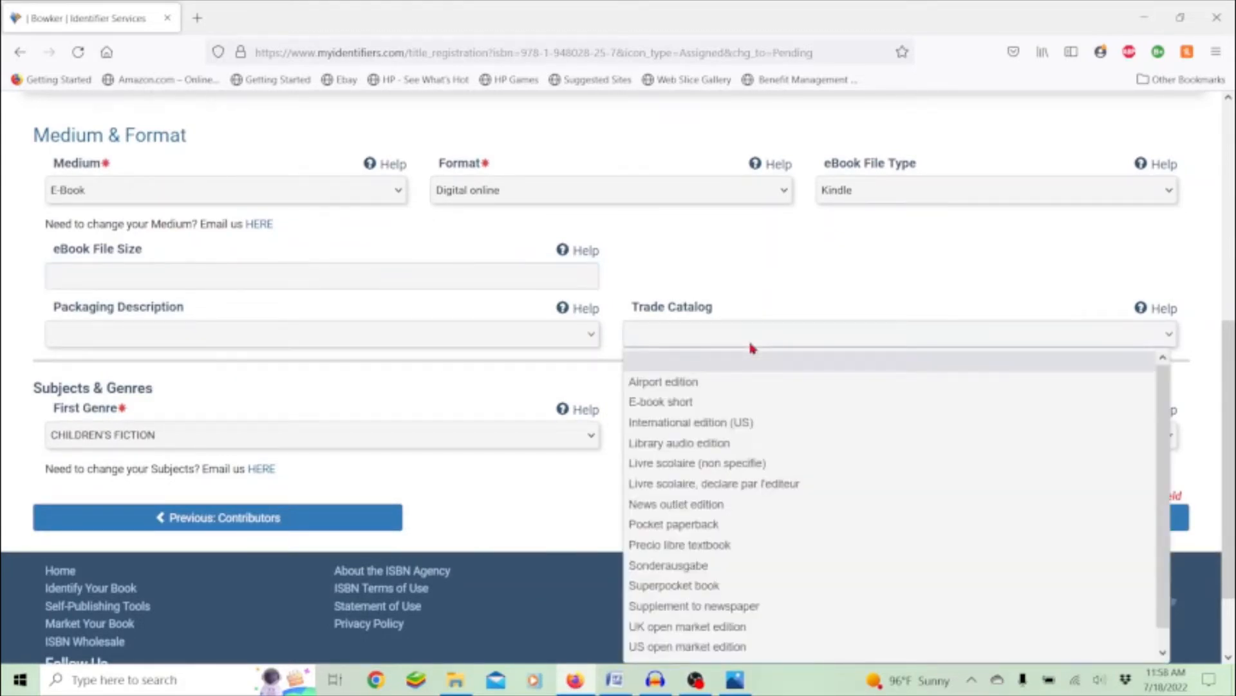
pyautogui.click(751, 346)
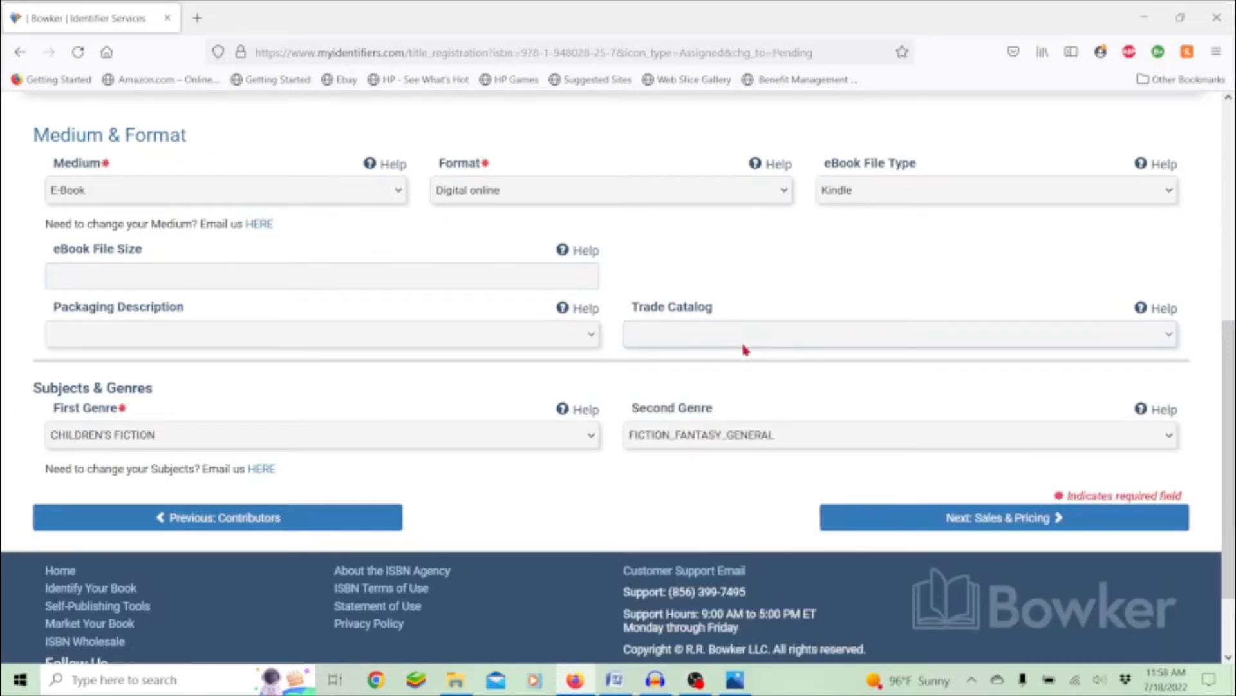
# Check the genres and continue to the United States publication details in the Sales & Pricing section
pyautogui.scroll(-2, 380, 509)
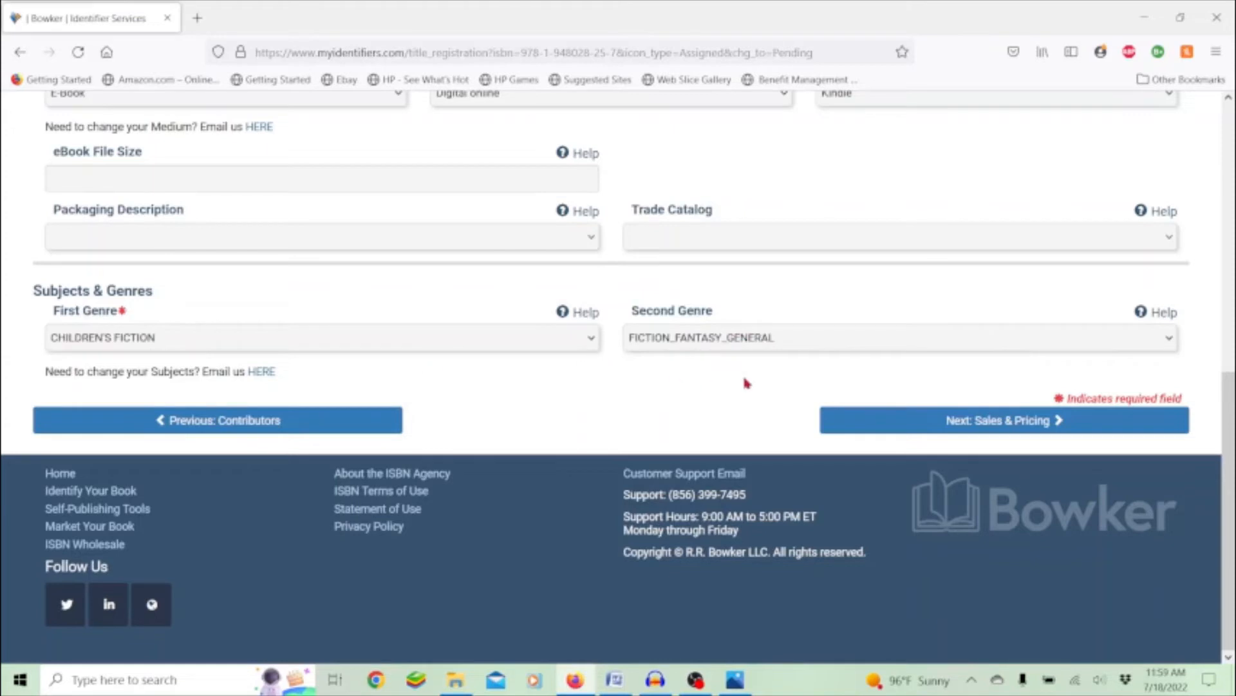
pyautogui.click(1025, 425)
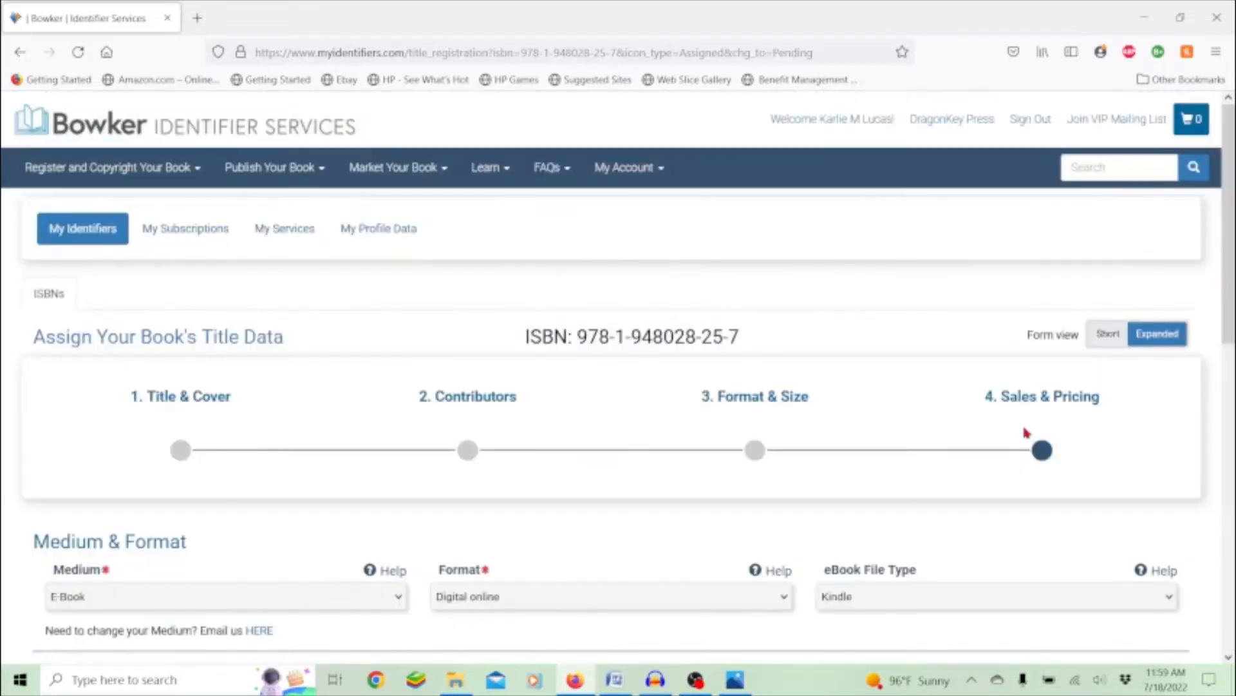
pyautogui.scroll(-7, 662, 435)
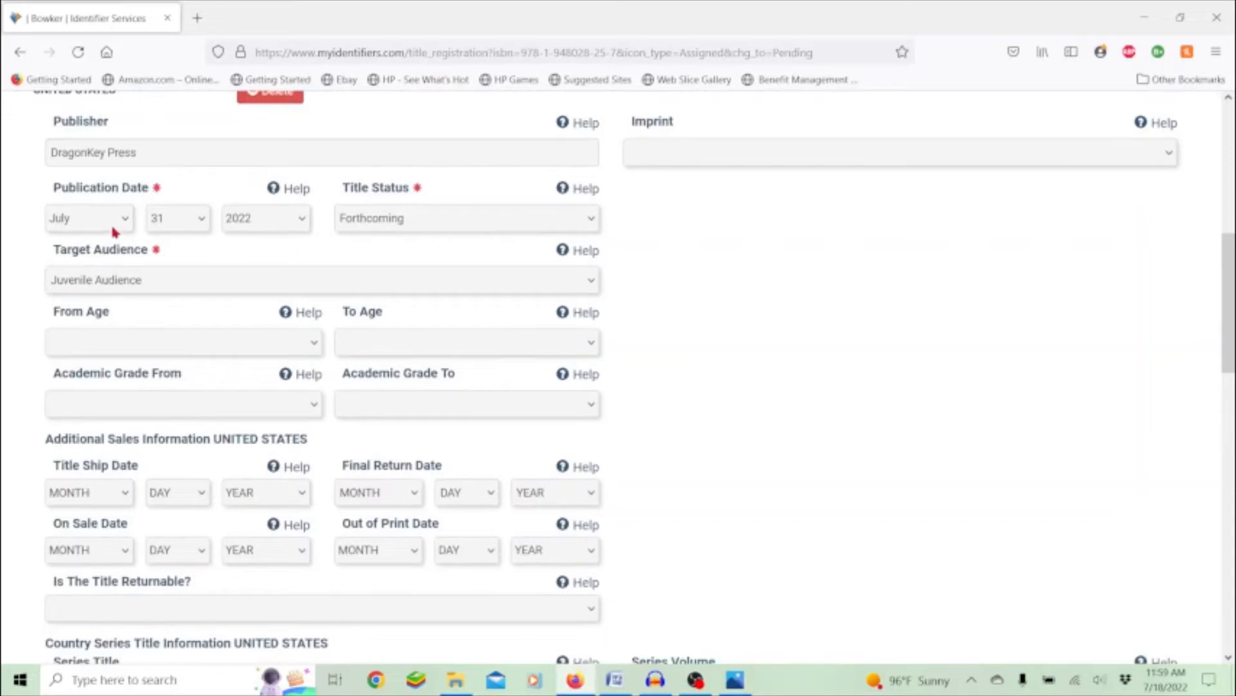
# Look through the publication day and Title Status choices without changing them, and check the target audience
pyautogui.click(201, 221)
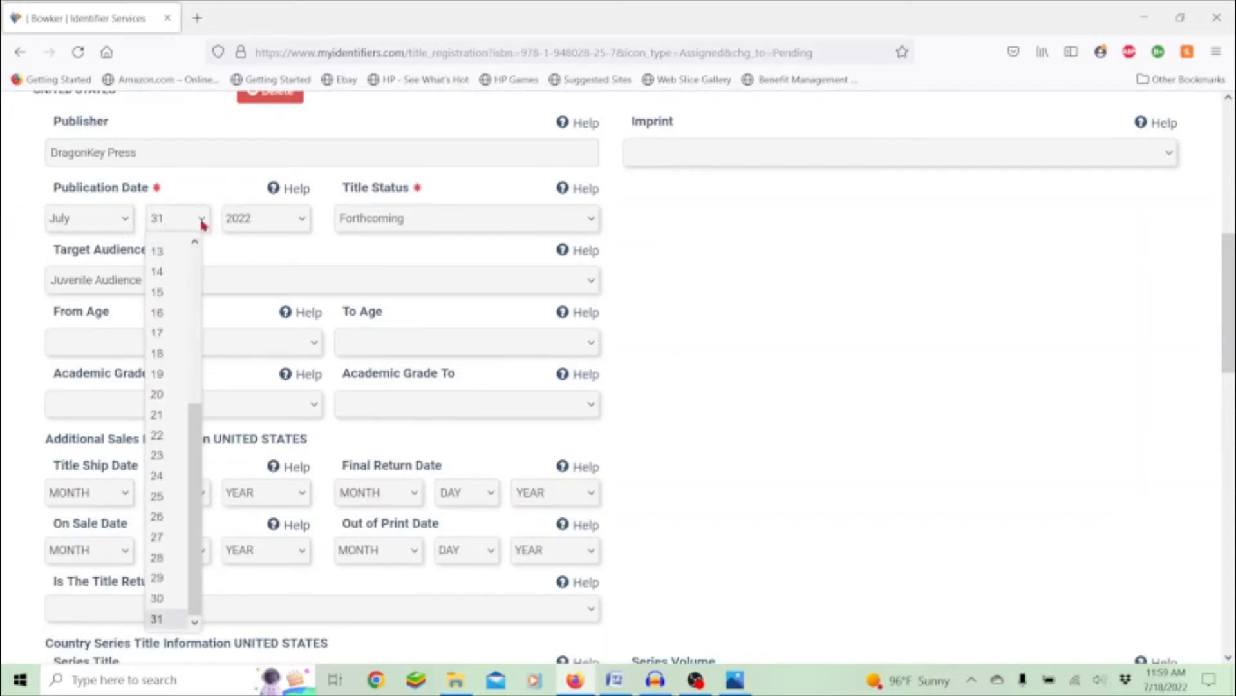
pyautogui.click(201, 222)
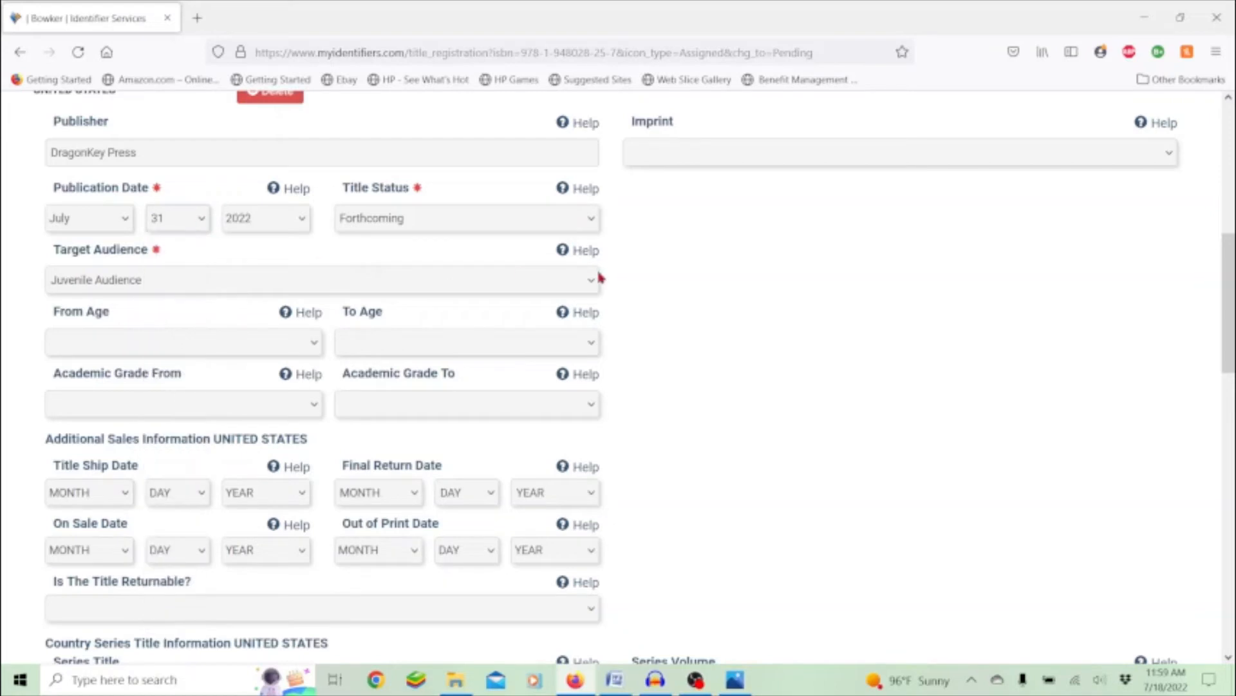
pyautogui.click(591, 221)
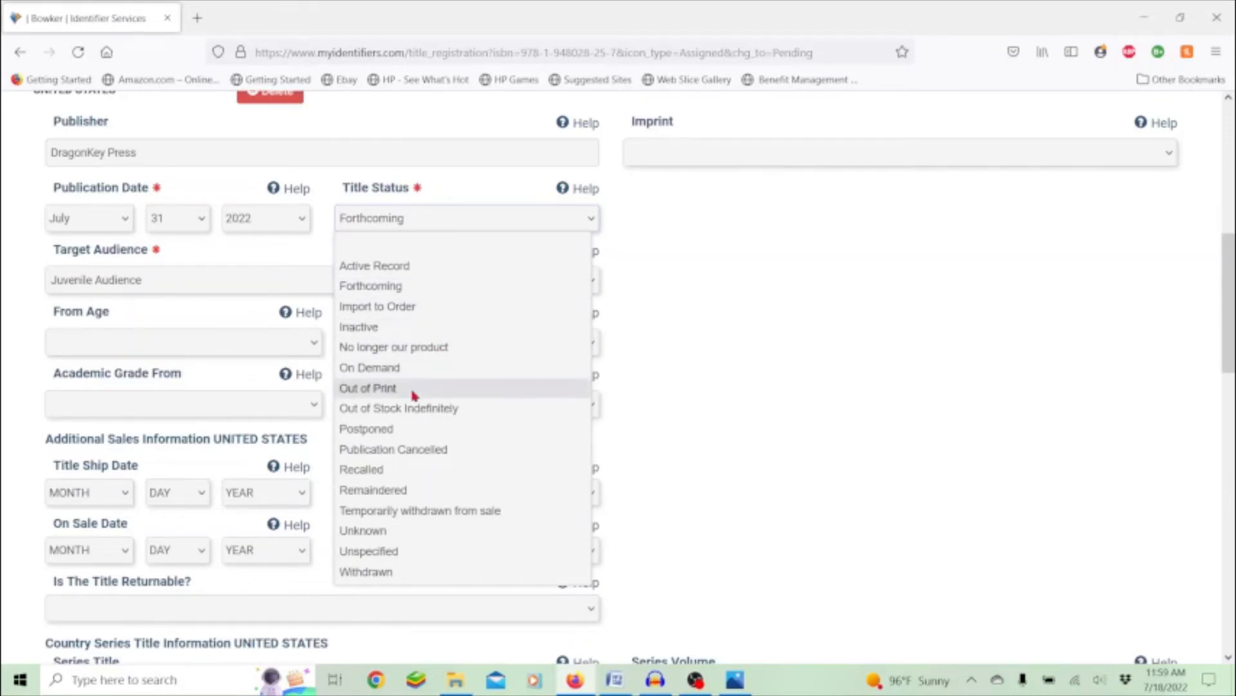
pyautogui.click(805, 395)
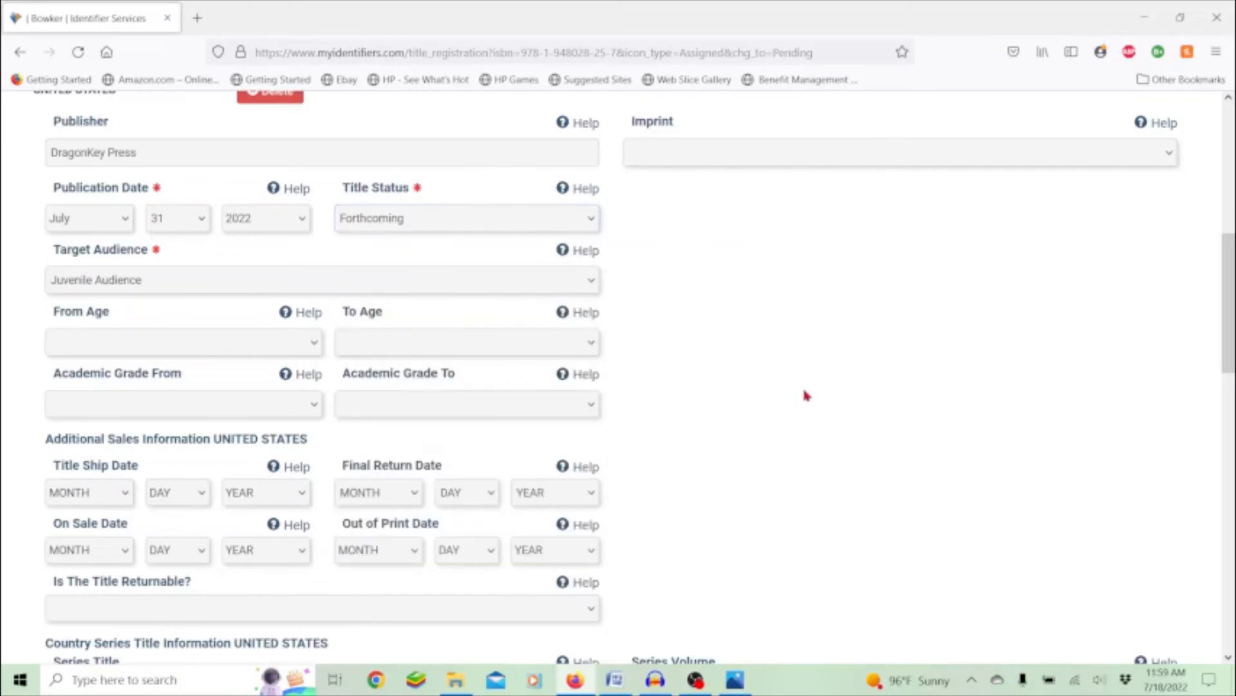
pyautogui.scroll(-2, 805, 395)
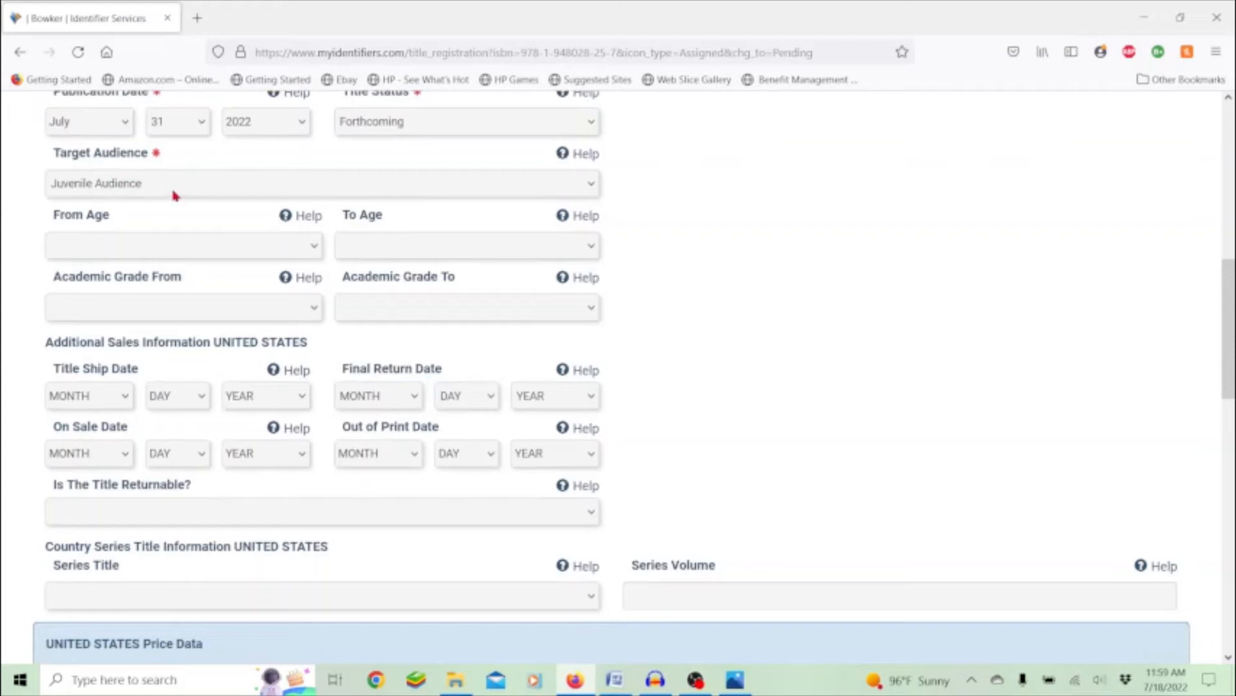
# Look through the From Age and Academic Grade From choices without selecting any
pyautogui.click(311, 250)
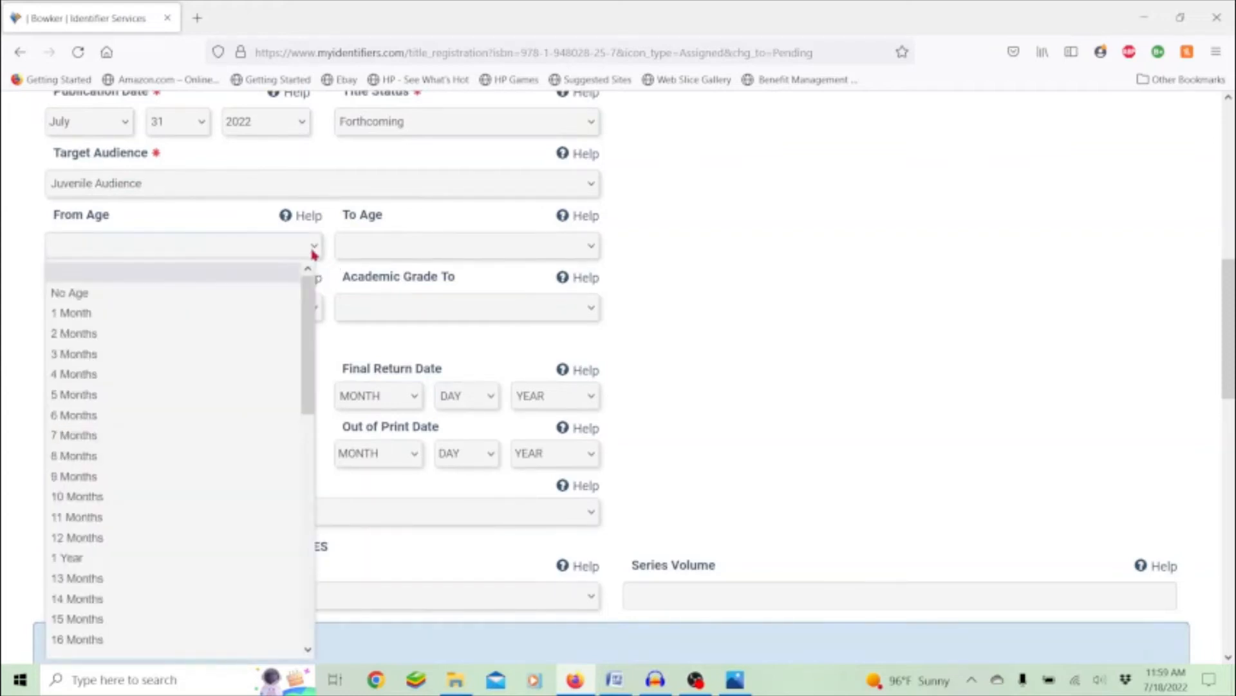
pyautogui.click(313, 248)
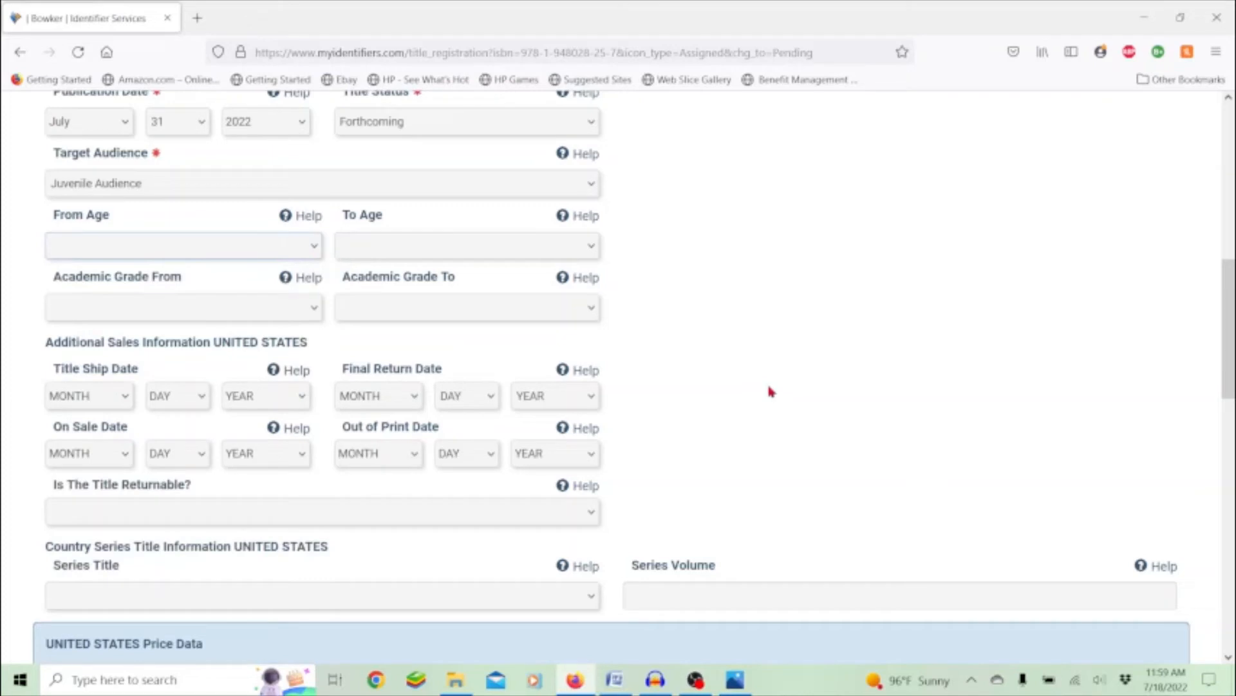
pyautogui.click(313, 312)
pyautogui.click(313, 313)
# Review the United States price data, checking the book price and the Price Availability choices, and leave the availability blank
pyautogui.scroll(-3, 811, 384)
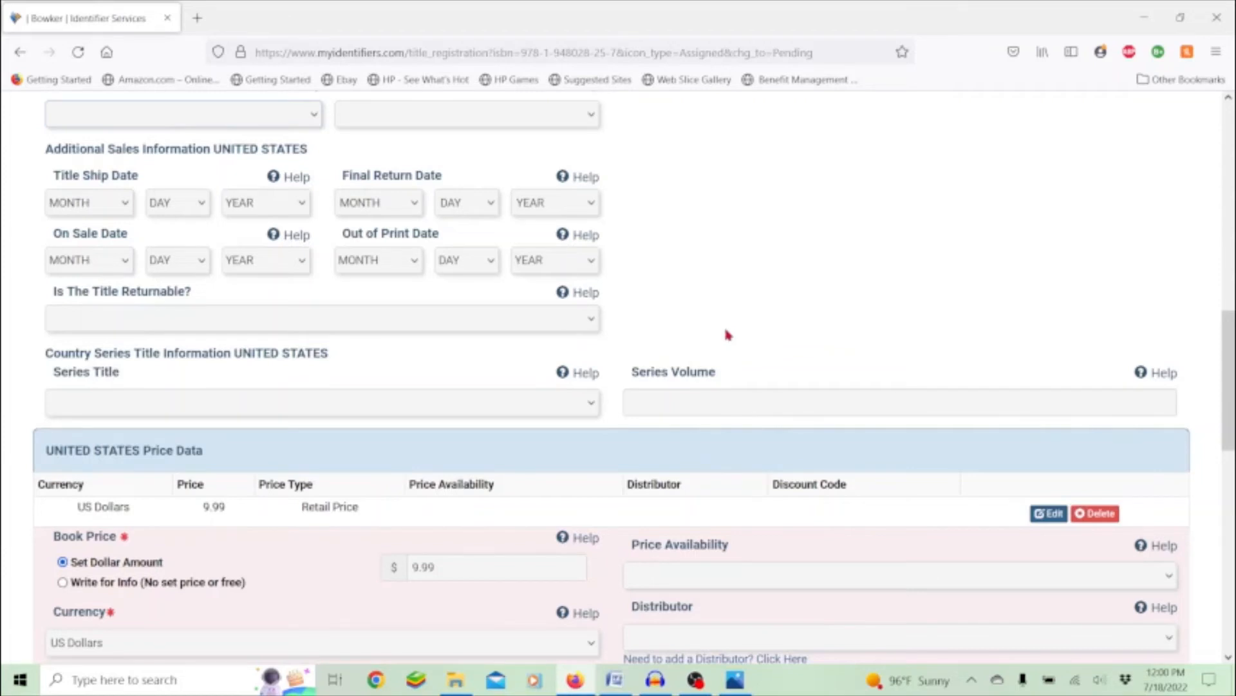
pyautogui.scroll(-3, 728, 335)
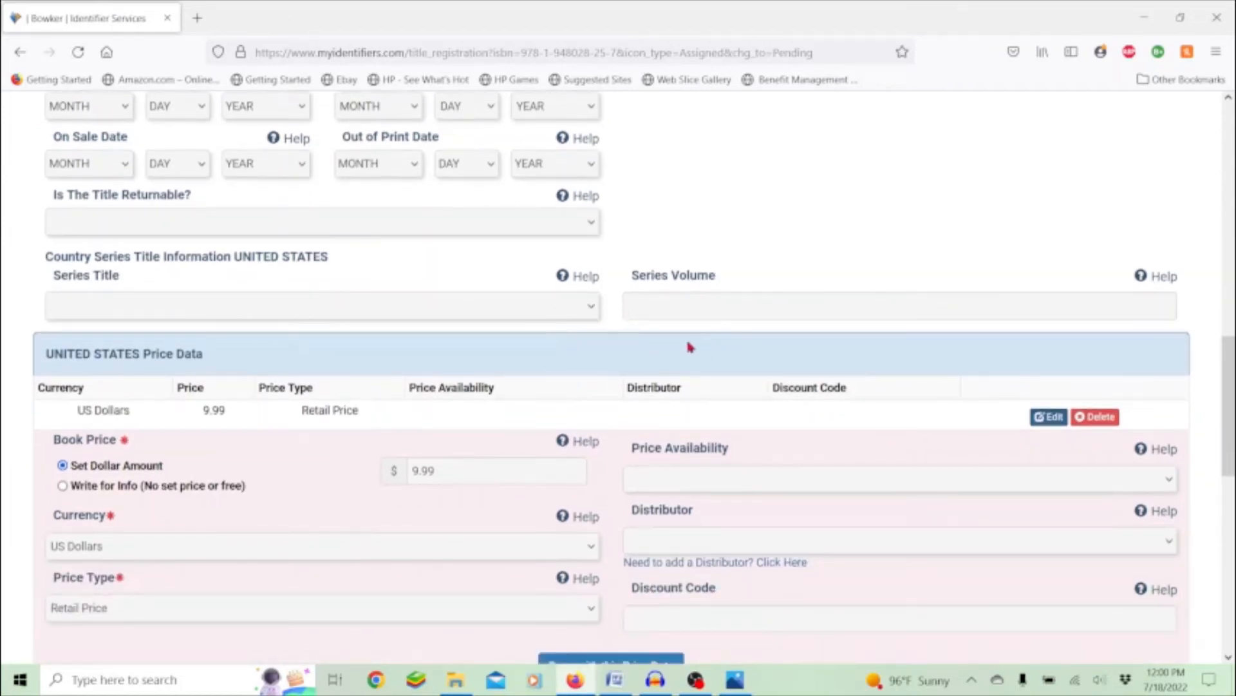
pyautogui.scroll(-3, 690, 348)
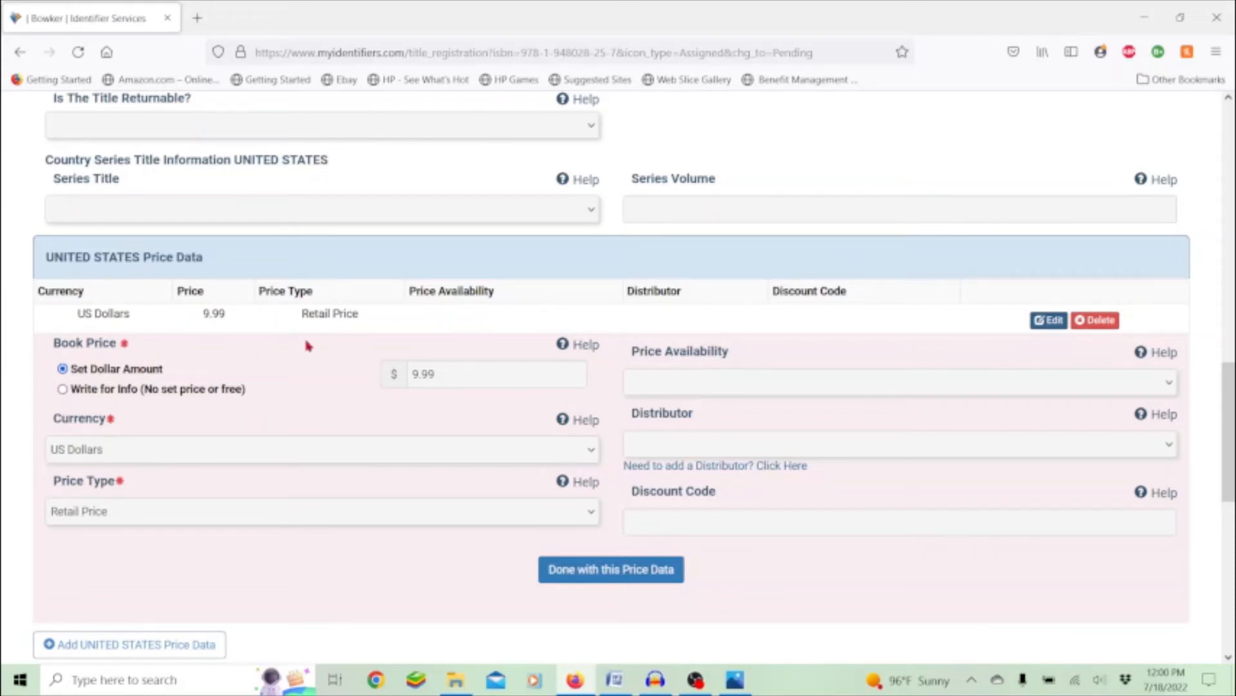
pyautogui.moveTo(454, 377); pyautogui.dragTo(375, 378)
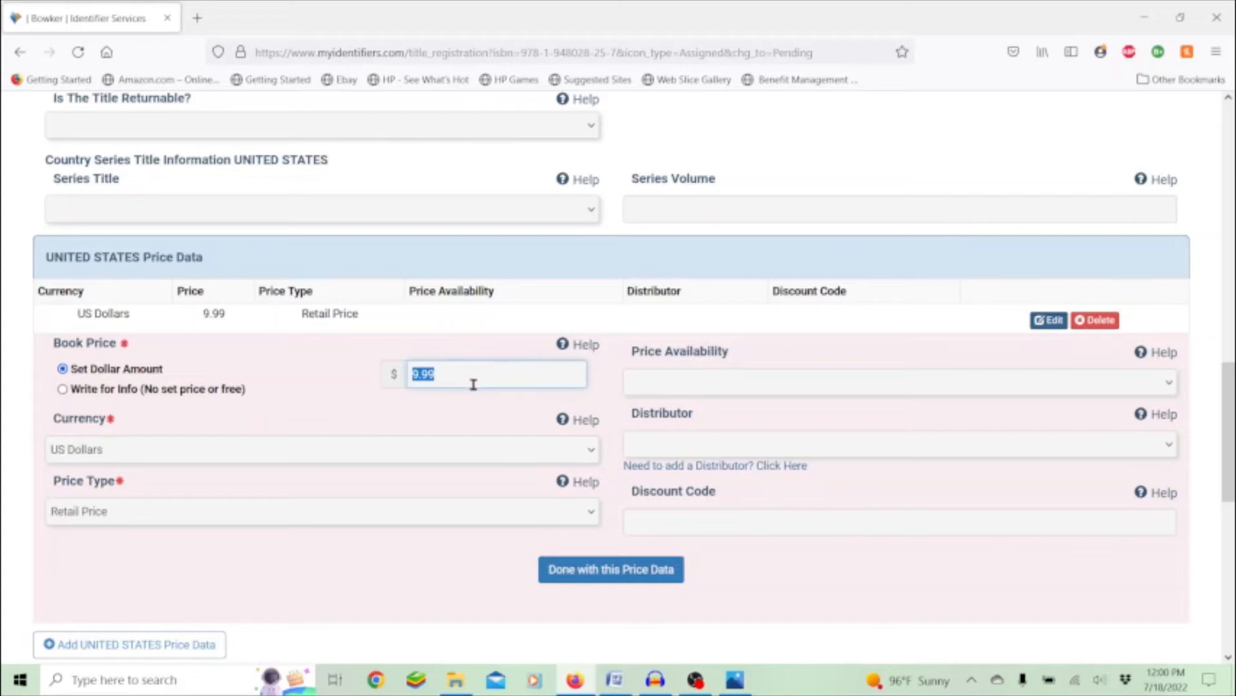
pyautogui.click(810, 390)
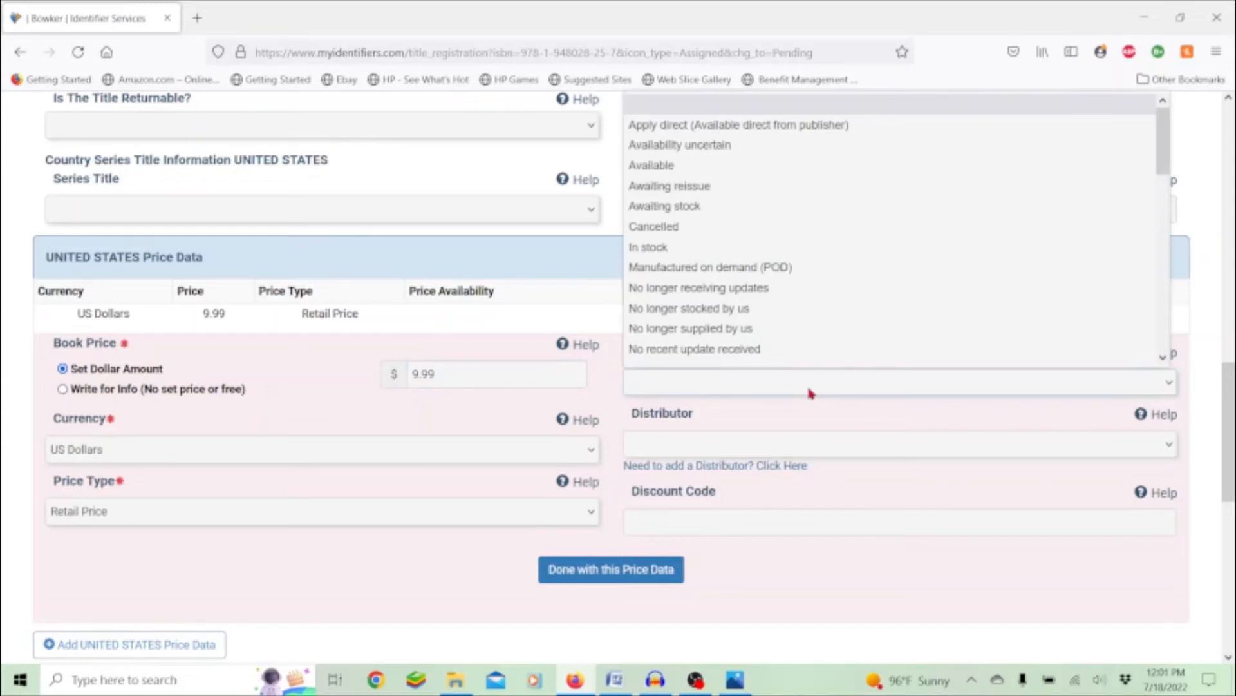
pyautogui.click(777, 98)
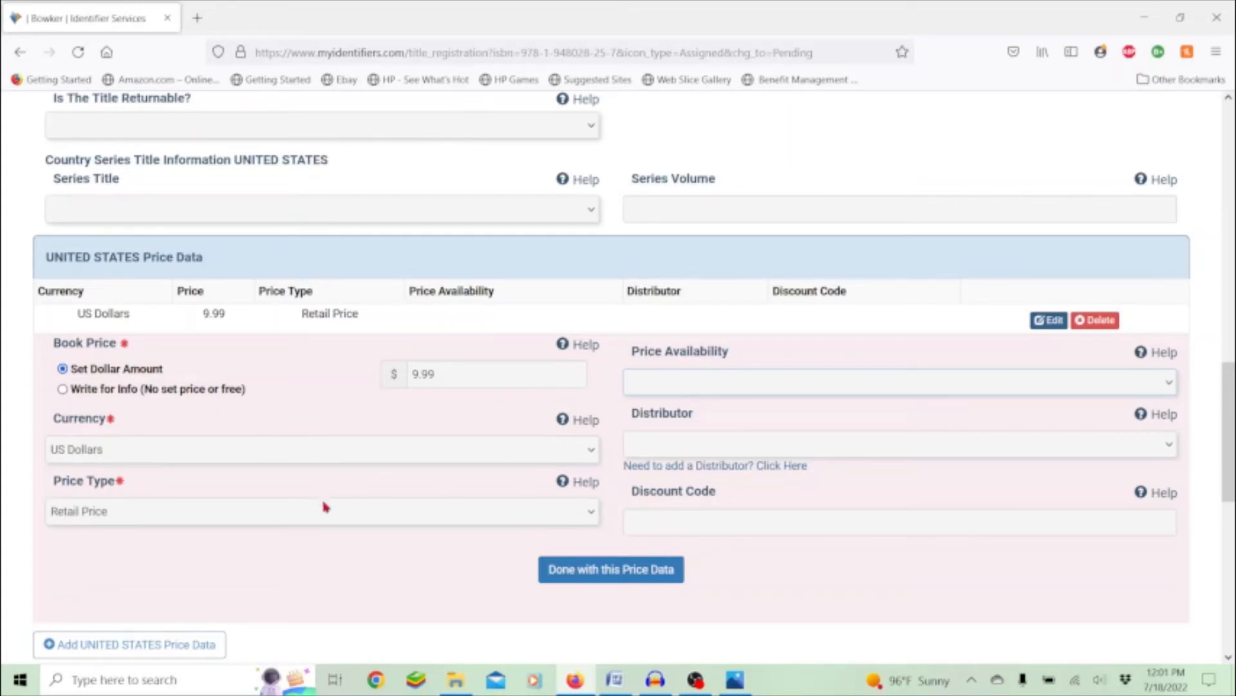
# Finish the United States price data and complete the United States market entry
pyautogui.click(640, 584)
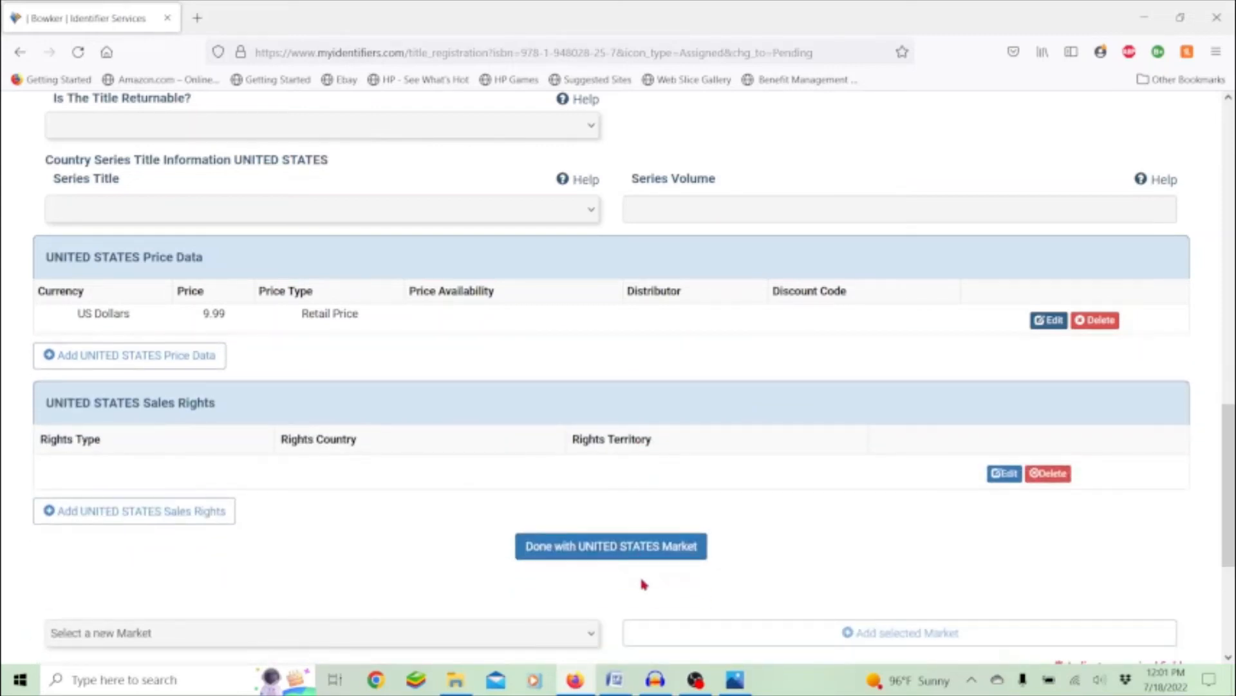
pyautogui.click(636, 549)
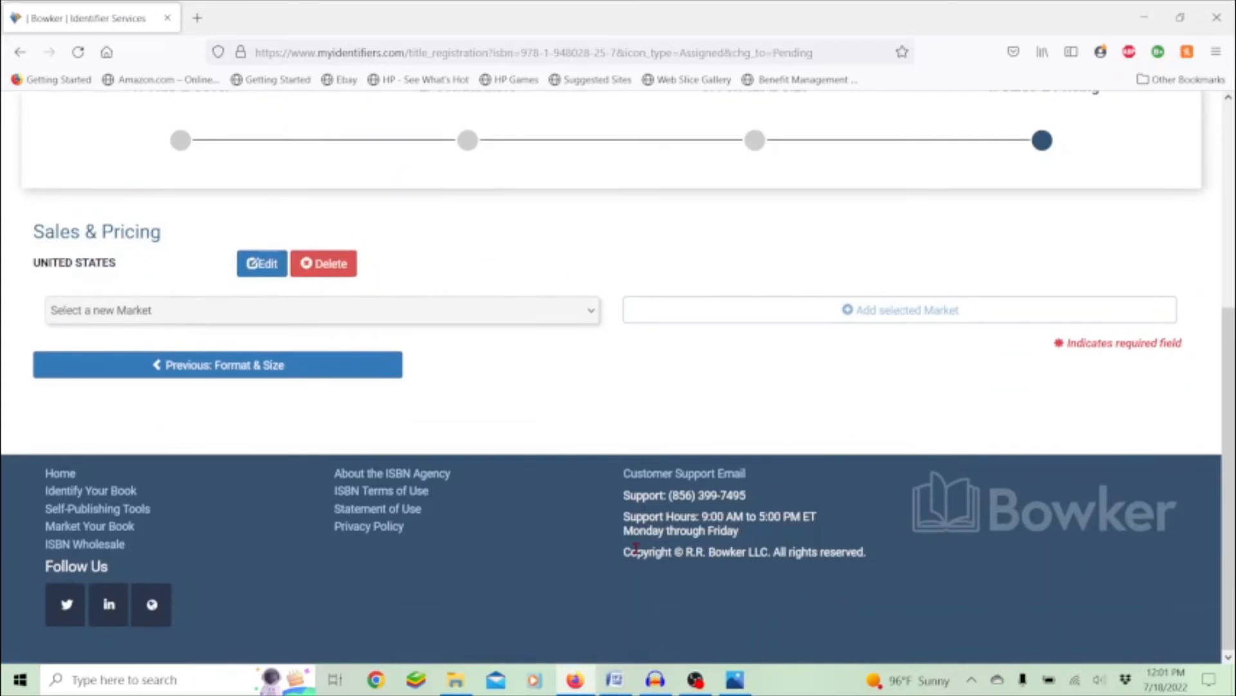
pyautogui.scroll(2, 550, 392)
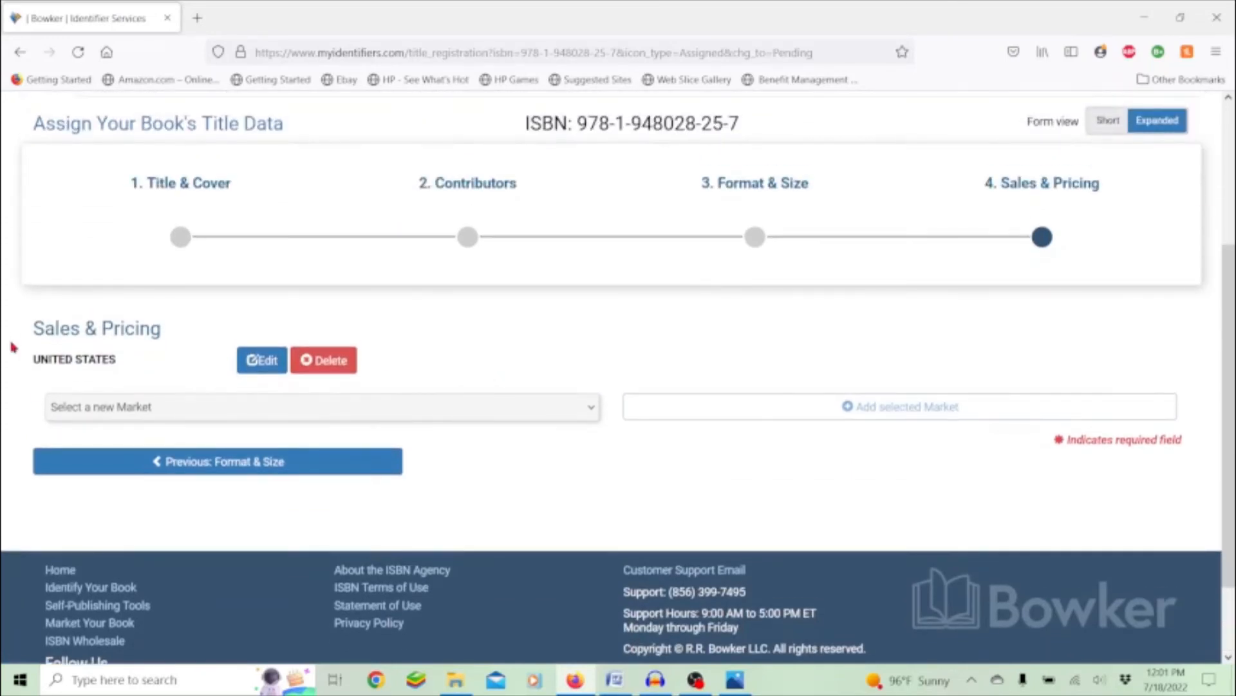
# Look through the additional markets offered in Sales & Pricing without adding one
pyautogui.click(589, 409)
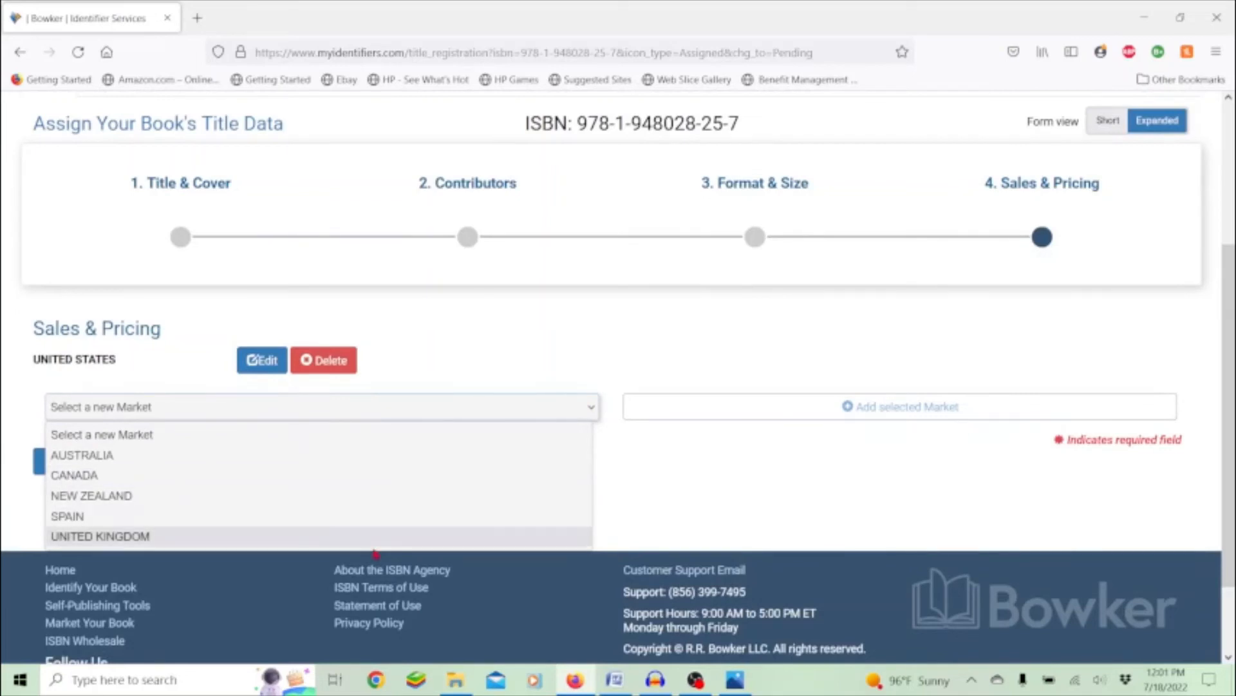
pyautogui.click(747, 511)
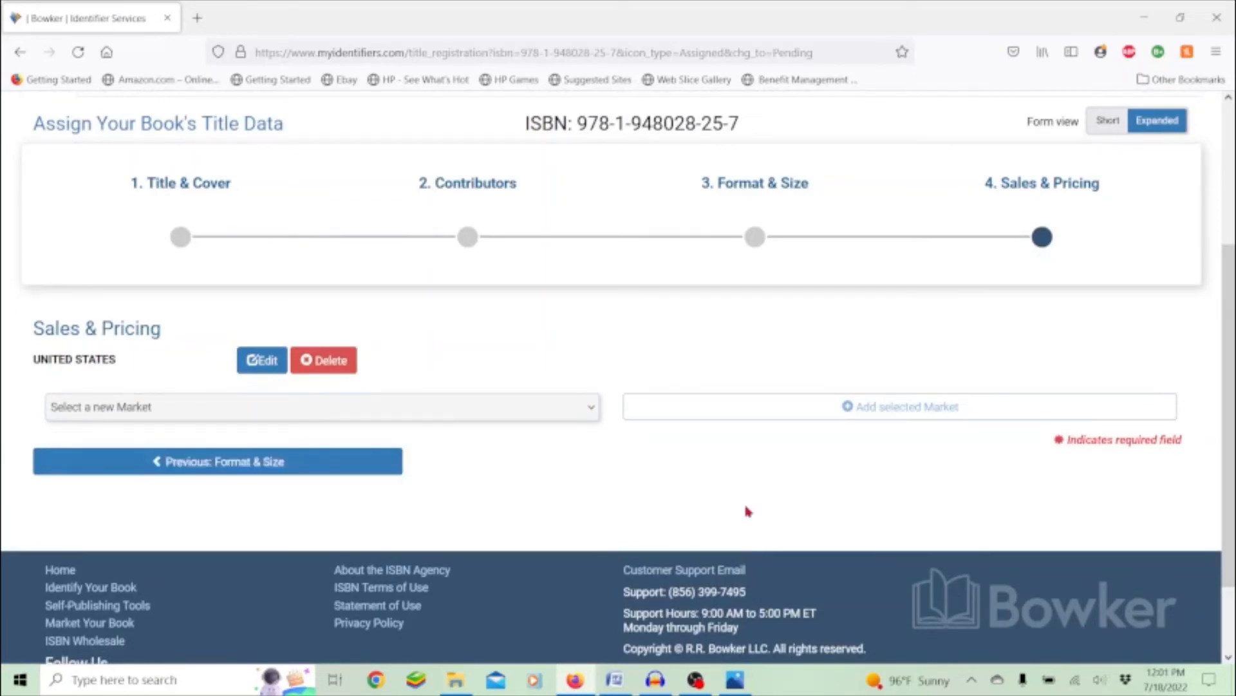
pyautogui.scroll(3, 747, 511)
pyautogui.scroll(-4, 747, 511)
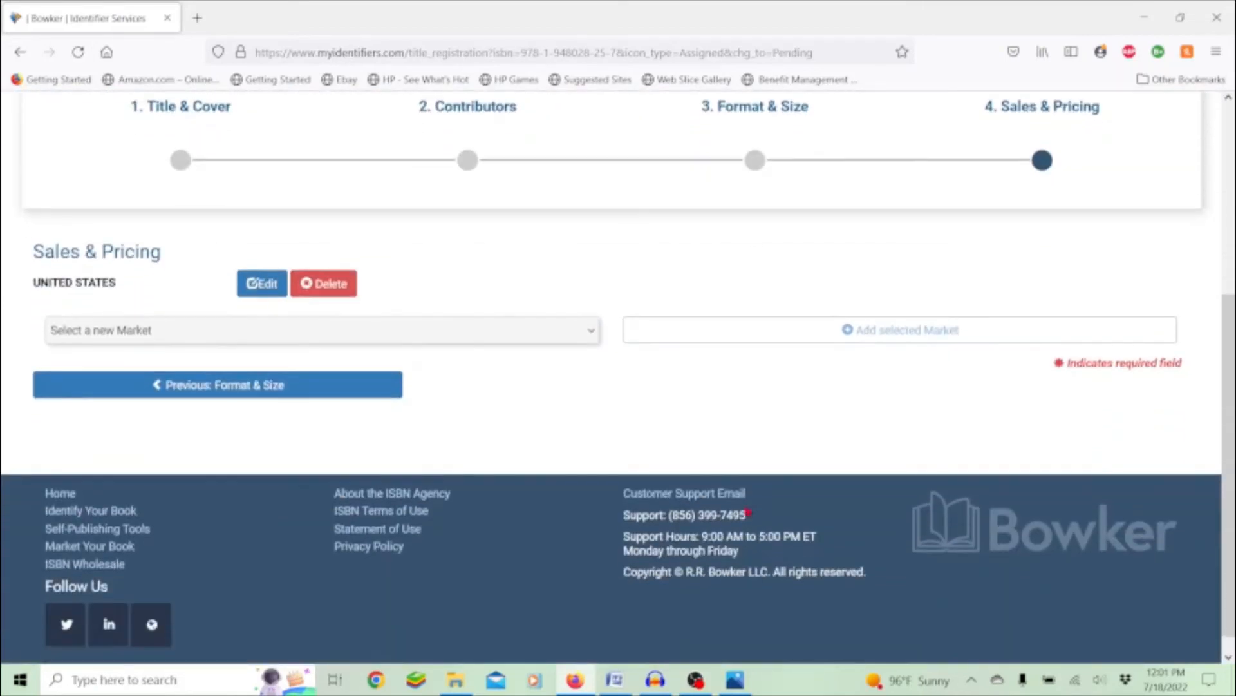
# Go back to the Format & Size section and return to the ISBN dashboard
pyautogui.click(257, 387)
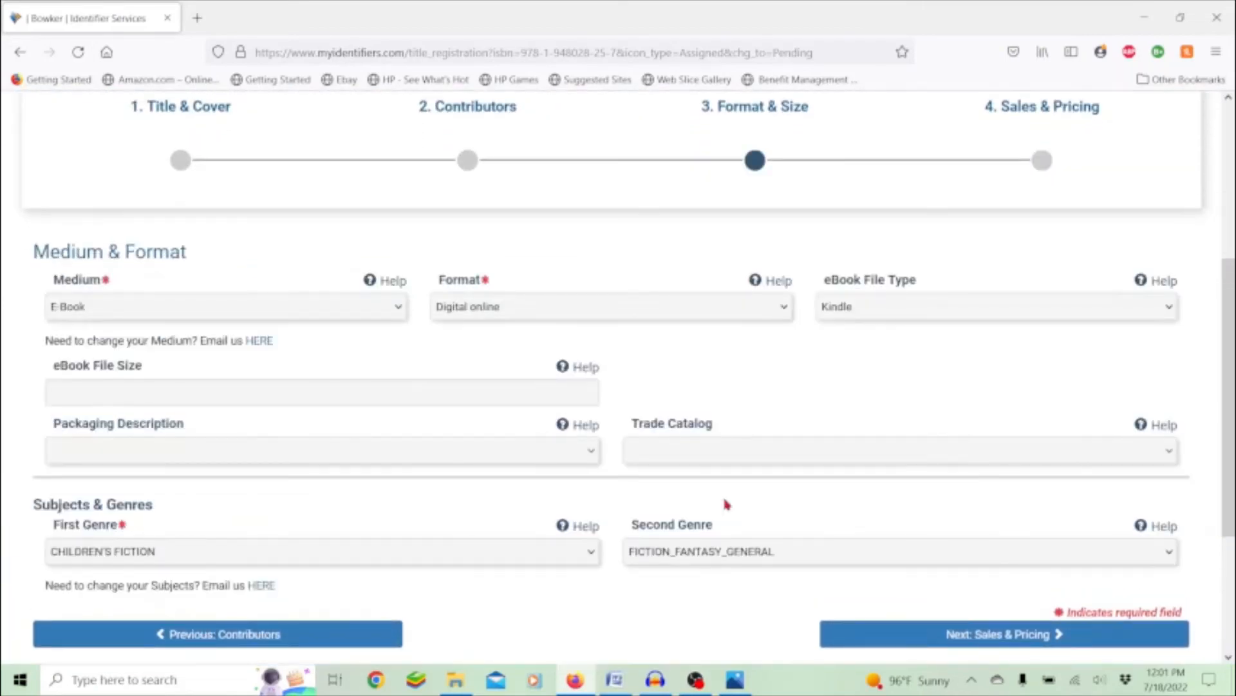
pyautogui.scroll(5, 1056, 477)
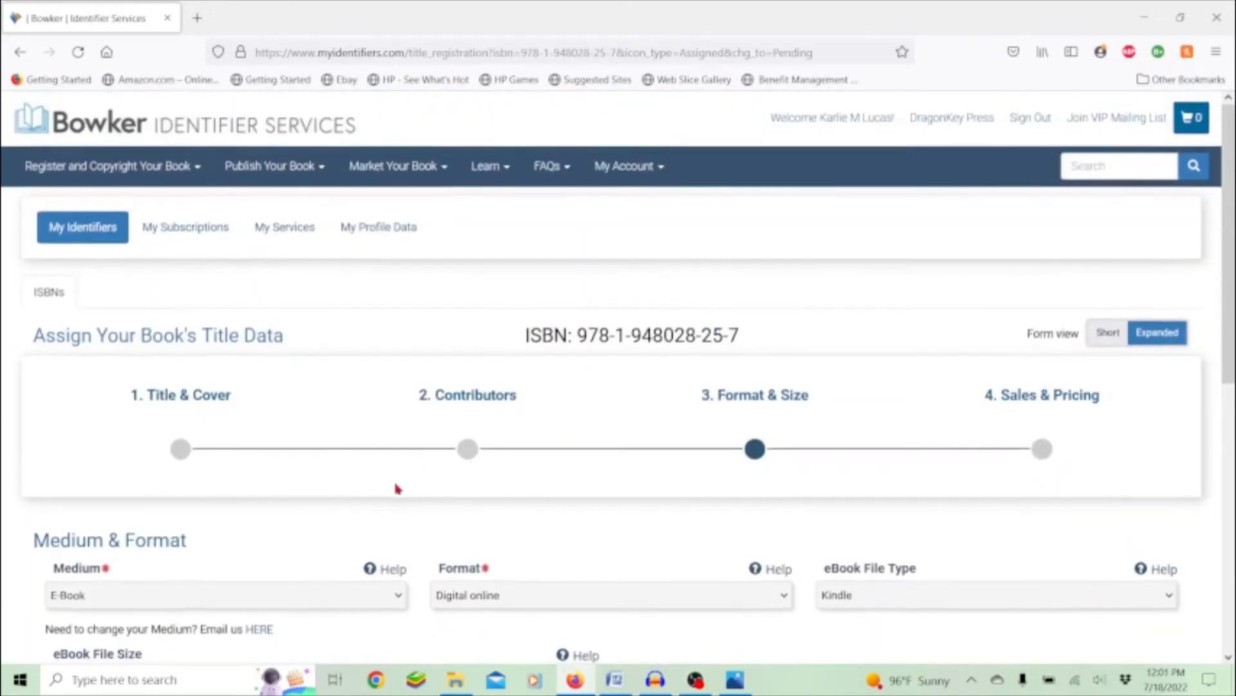
pyautogui.scroll(-2, 395, 489)
pyautogui.click(90, 137)
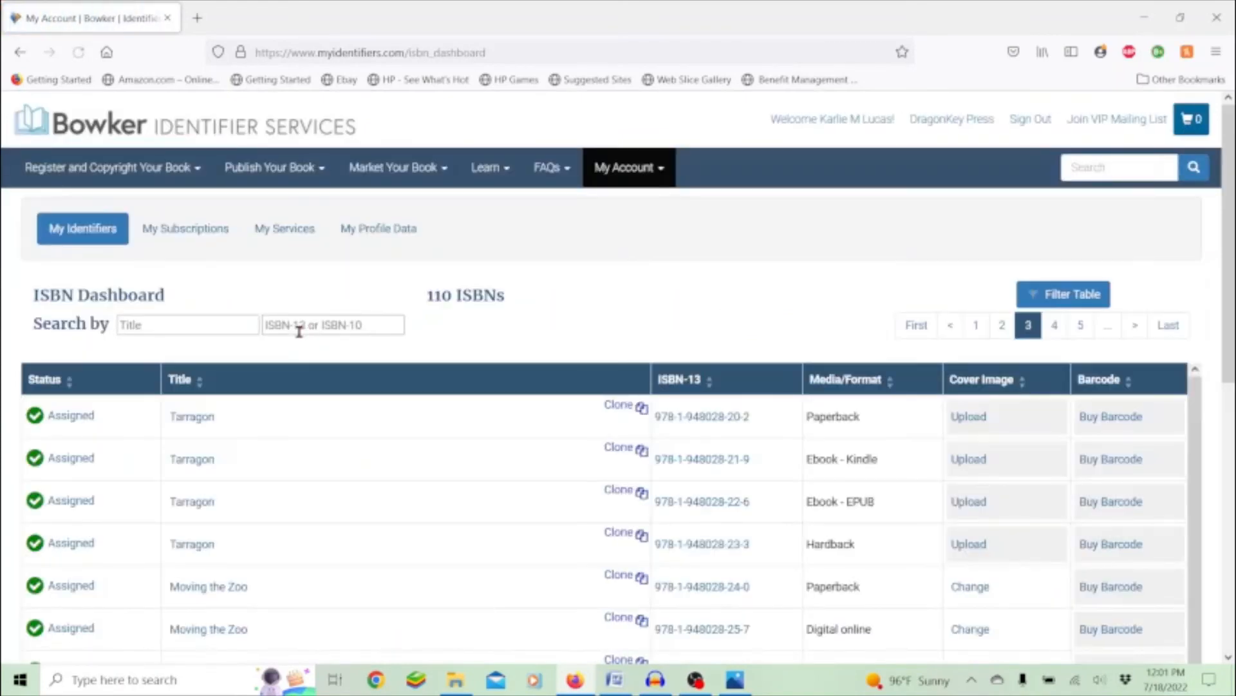
# Examine the titles, registration statuses and unassigned ISBNs on the dashboard, and look over the site's publishing and registration options
pyautogui.scroll(-1, 475, 428)
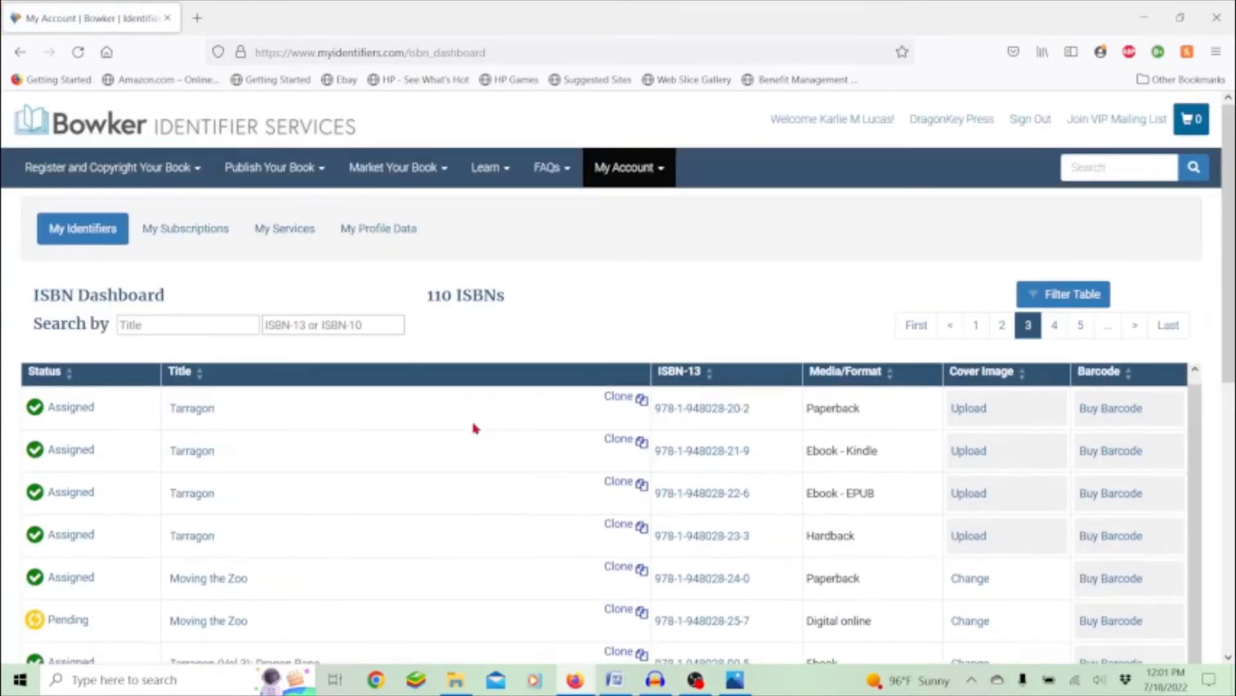
pyautogui.scroll(-5, 334, 496)
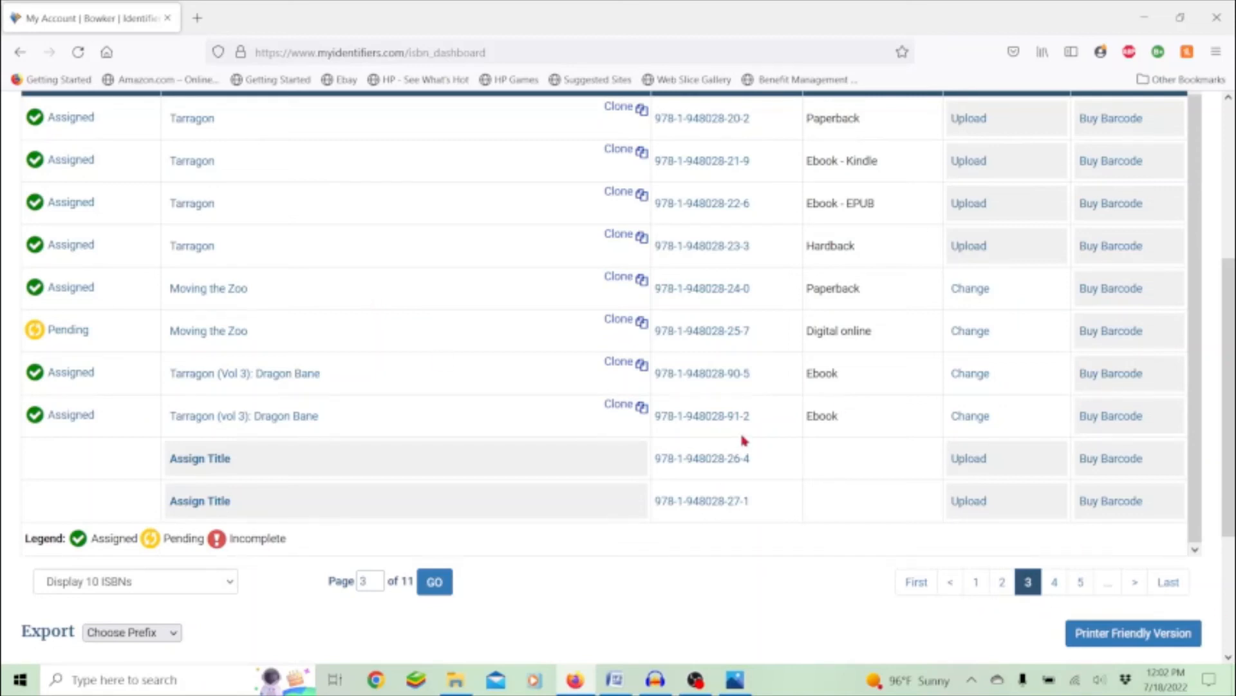
pyautogui.scroll(2, 431, 334)
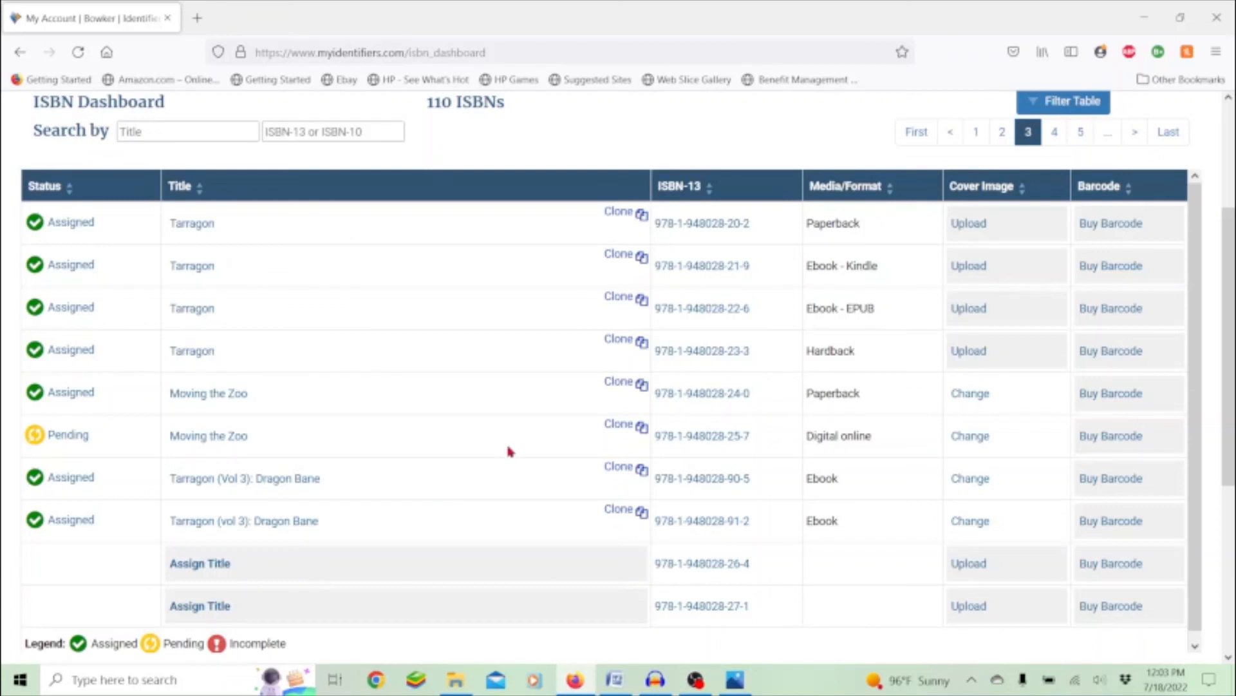
pyautogui.scroll(3, 510, 450)
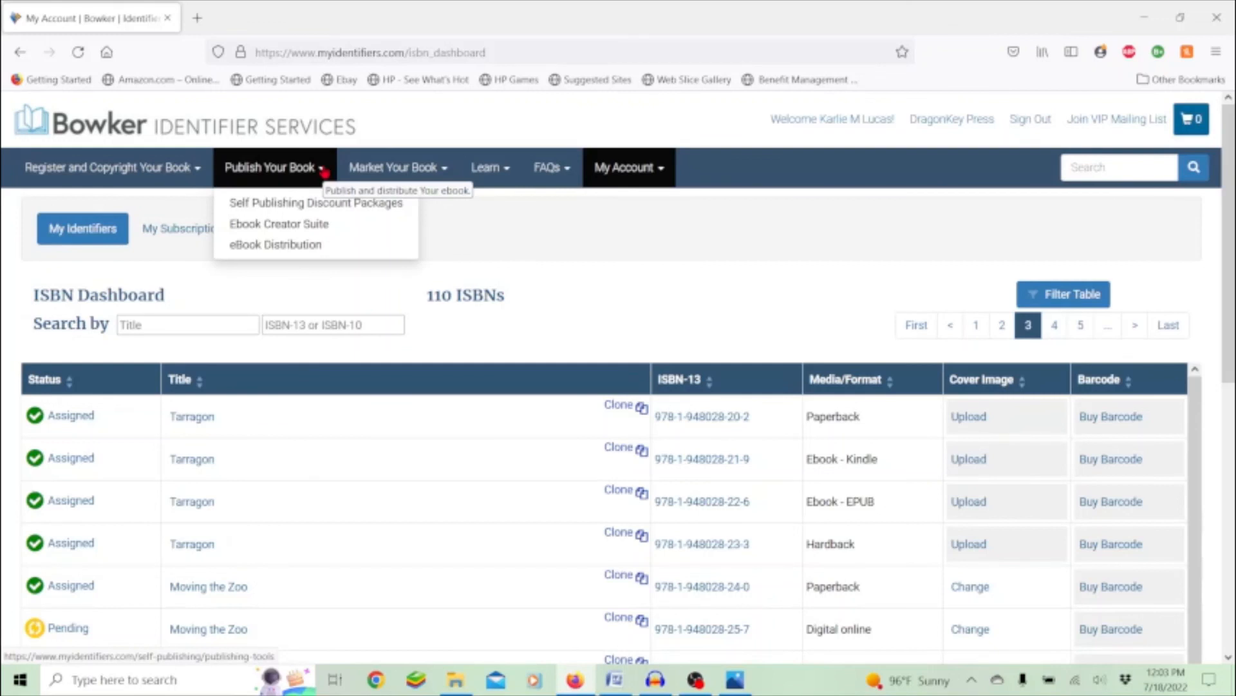
pyautogui.moveTo(191, 170)
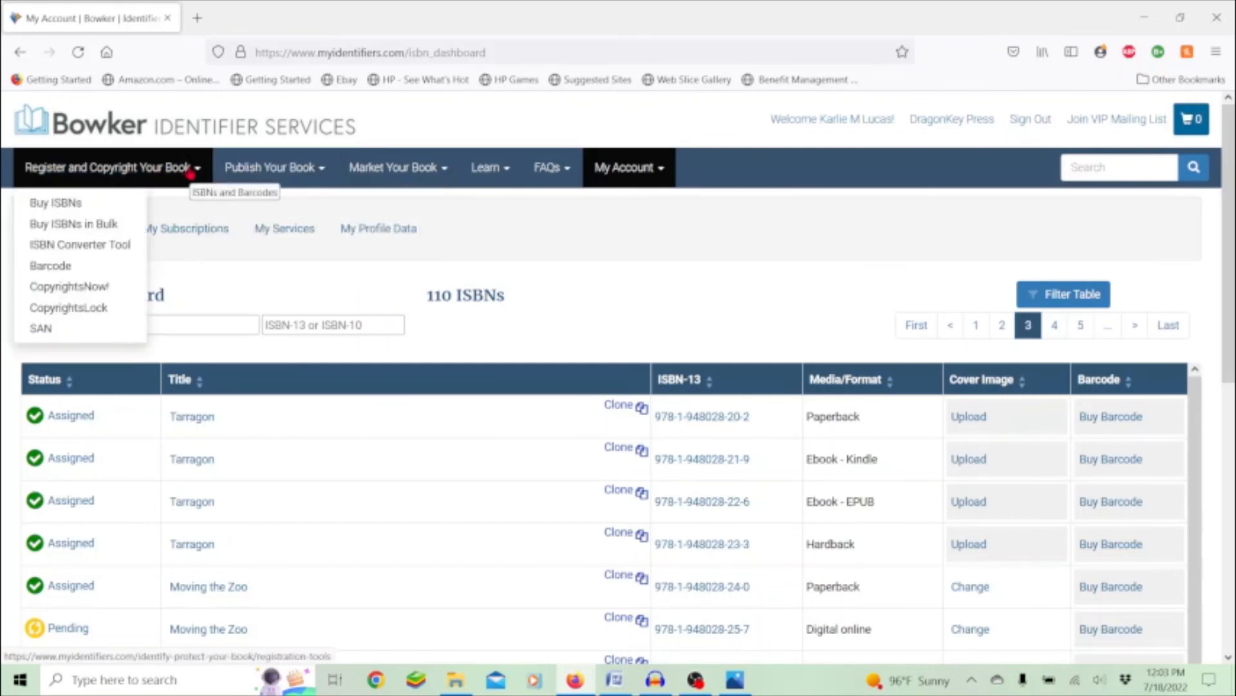